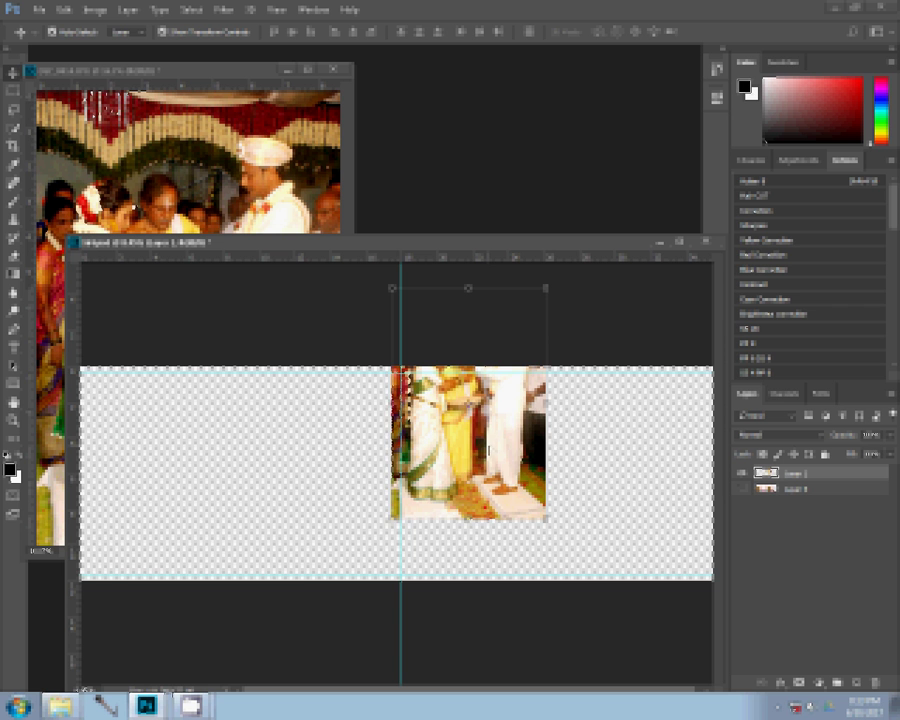
Move the added photo to the canvas's left edge, then close DSC_0914.JPG, saving it.
{"action": "left_click_drag", "start_coordinate": [490, 450], "coordinate": [170, 479]}
{"action": "left_click", "coordinate": [339, 71]}
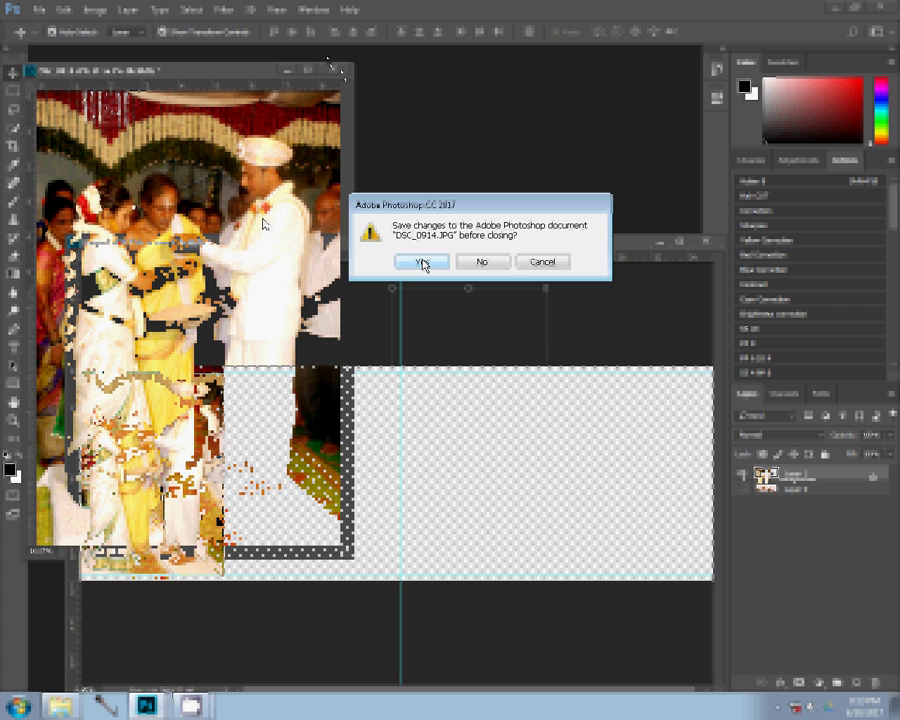
{"action": "left_click", "coordinate": [476, 263]}
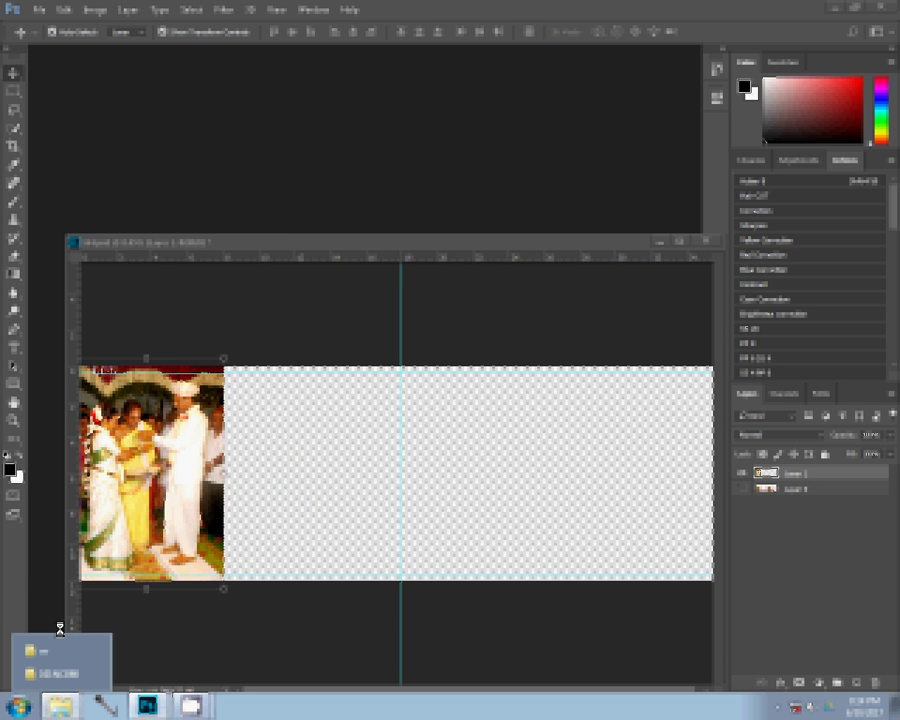
Select DSC_0915 through DSC_0923 in the 101NCD80 folder and drag them into Photoshop.
{"action": "left_click", "coordinate": [60, 651]}
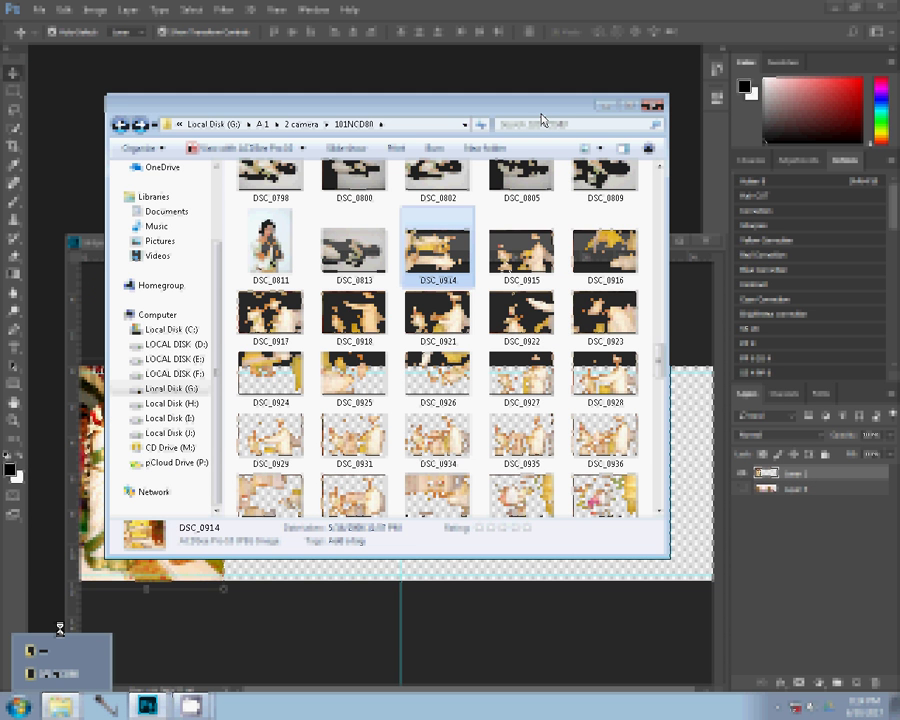
{"action": "left_click", "coordinate": [603, 250]}
{"action": "left_click", "coordinate": [533, 262], "text": "ctrl"}
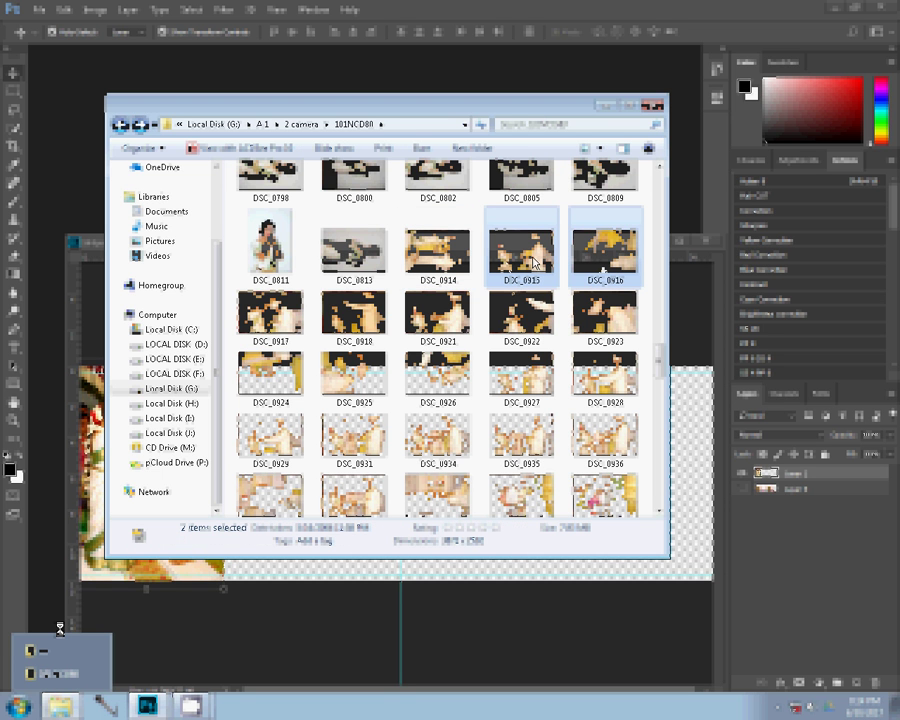
{"action": "left_click", "coordinate": [300, 327], "text": "ctrl"}
{"action": "left_click", "coordinate": [350, 318], "text": "ctrl"}
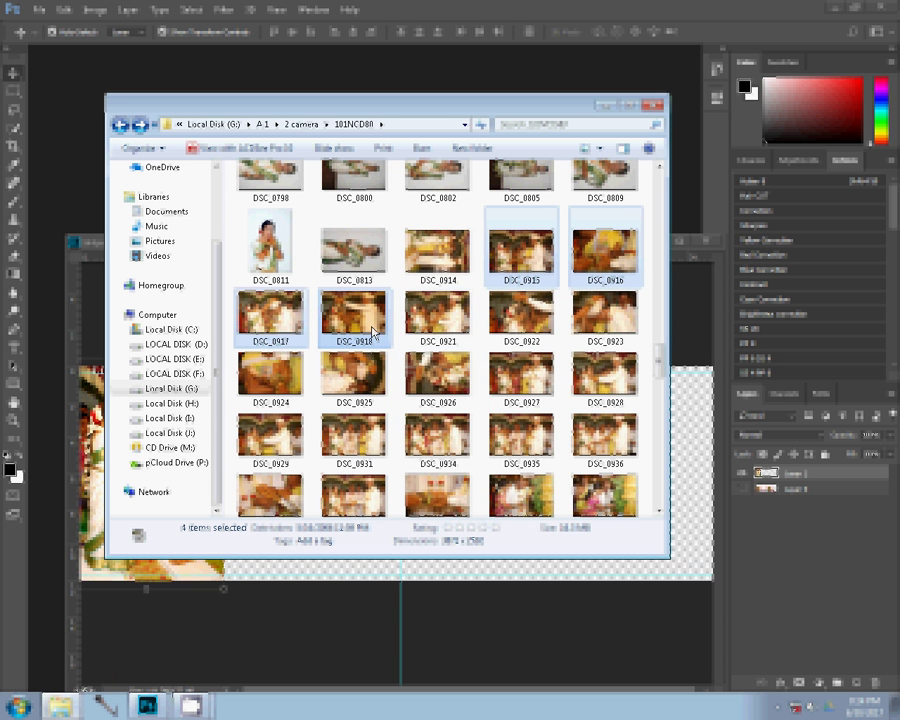
{"action": "left_click_drag", "start_coordinate": [373, 333], "coordinate": [590, 362]}
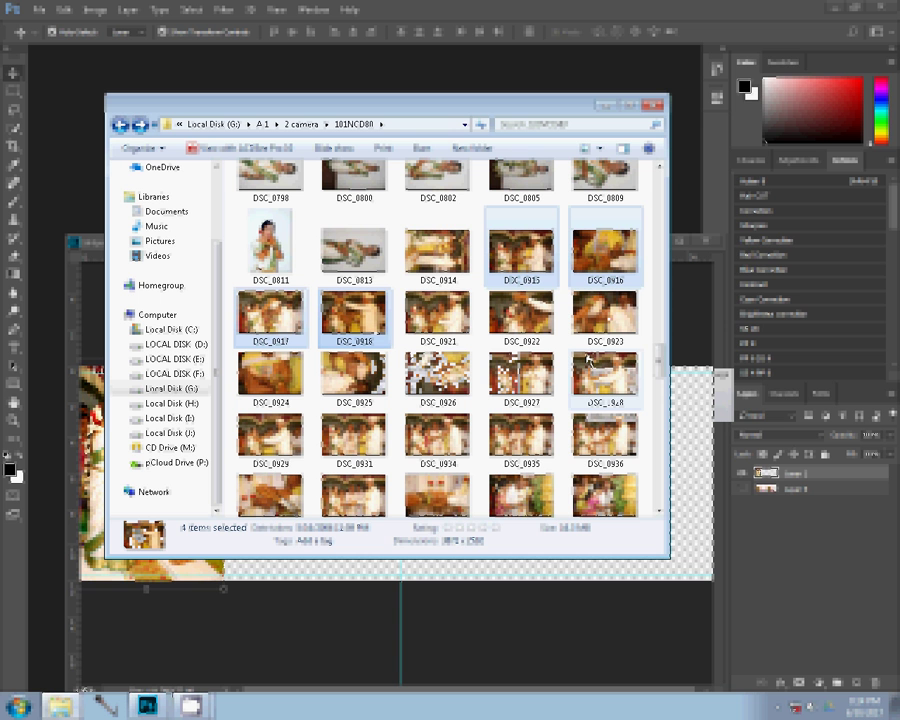
{"action": "left_click", "coordinate": [463, 258], "text": "ctrl"}
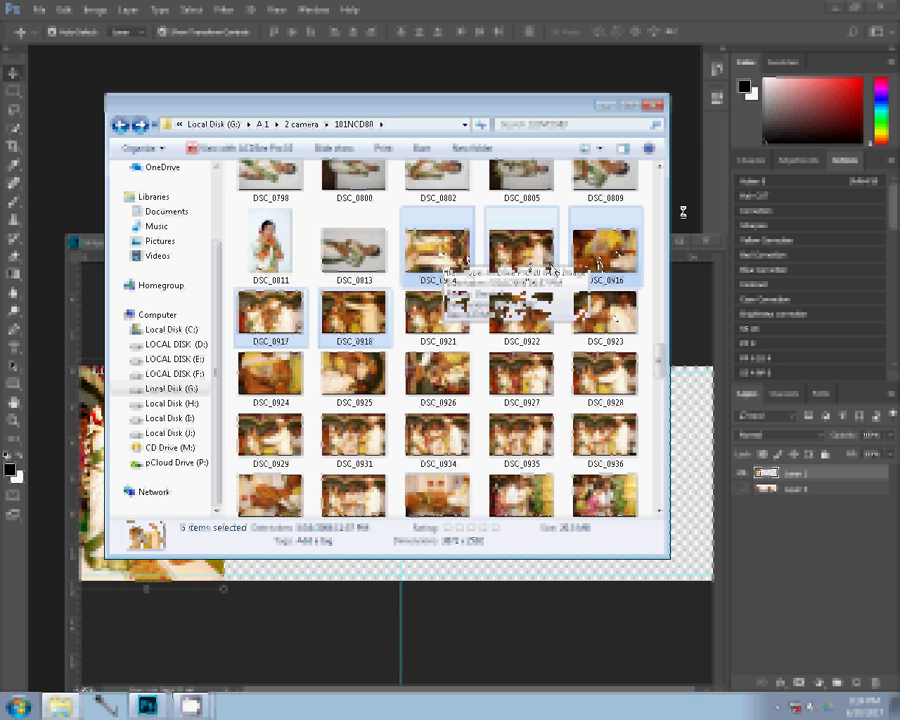
{"action": "left_click", "coordinate": [605, 312], "text": "shift"}
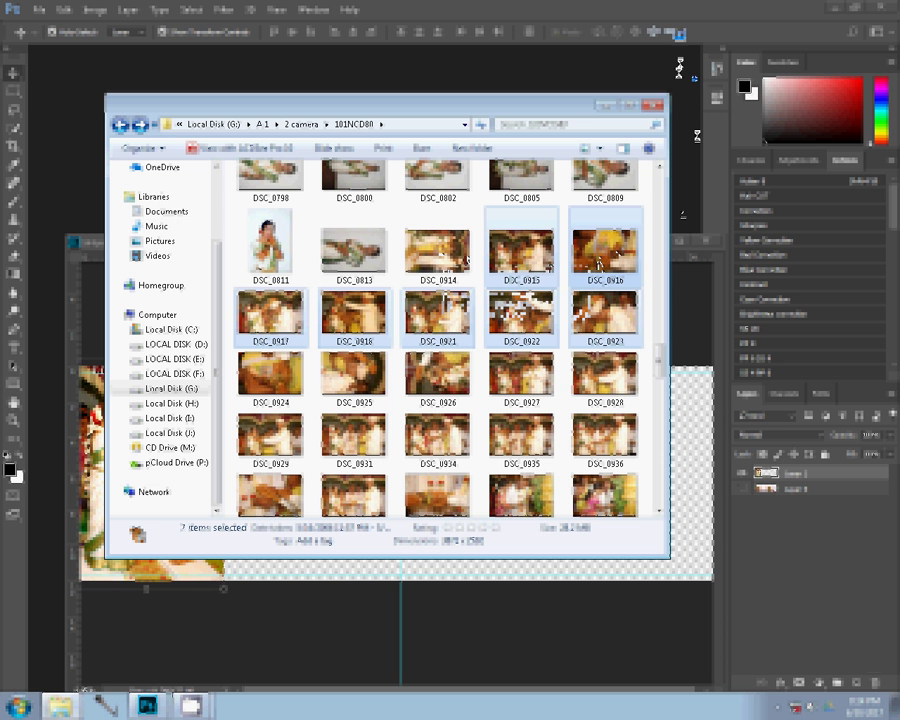
{"action": "mouse_move", "coordinate": [680, 62]}
{"action": "left_mouse_down"}
{"action": "mouse_move", "coordinate": [675, 79]}
{"action": "mouse_move", "coordinate": [71, 121]}
{"action": "mouse_move", "coordinate": [78, 128]}
{"action": "left_mouse_up"}
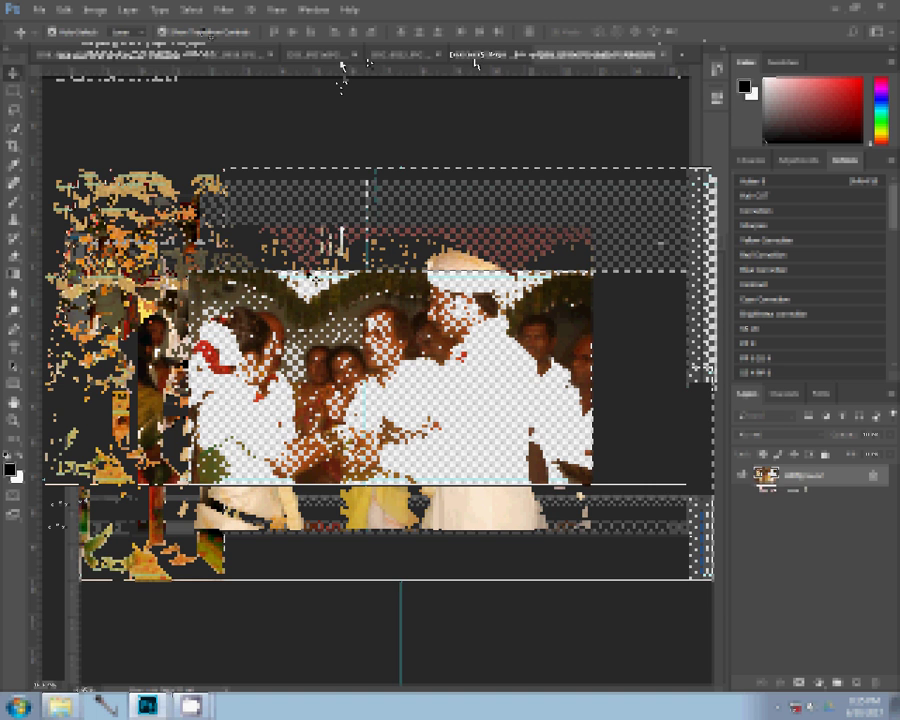
Reduce the first photo with Image Size and close it without saving.
{"action": "key", "text": "ctrl+alt+i"}
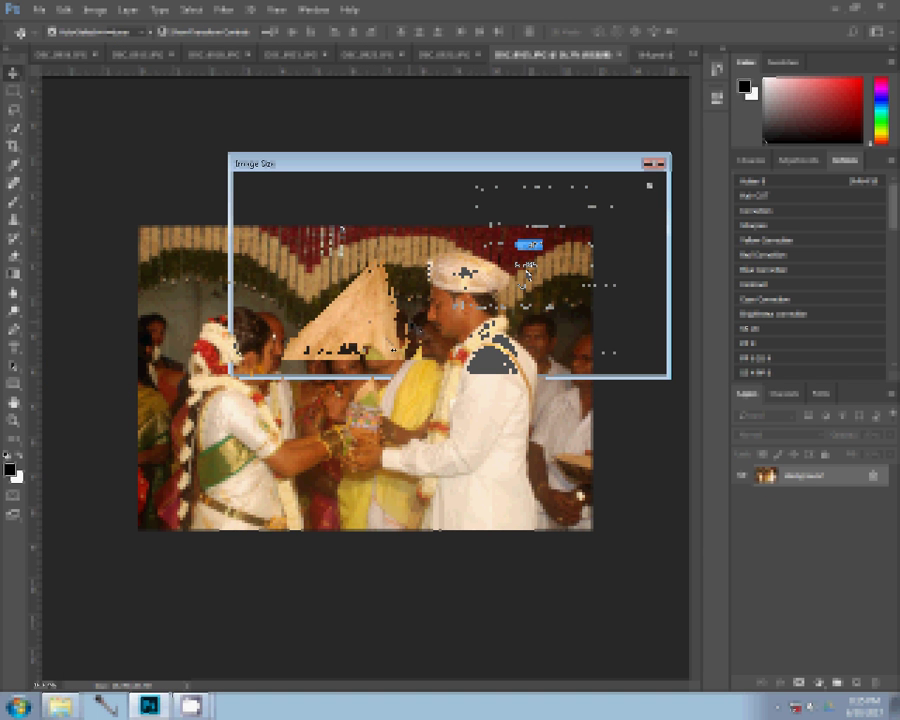
{"action": "left_click", "coordinate": [527, 272]}
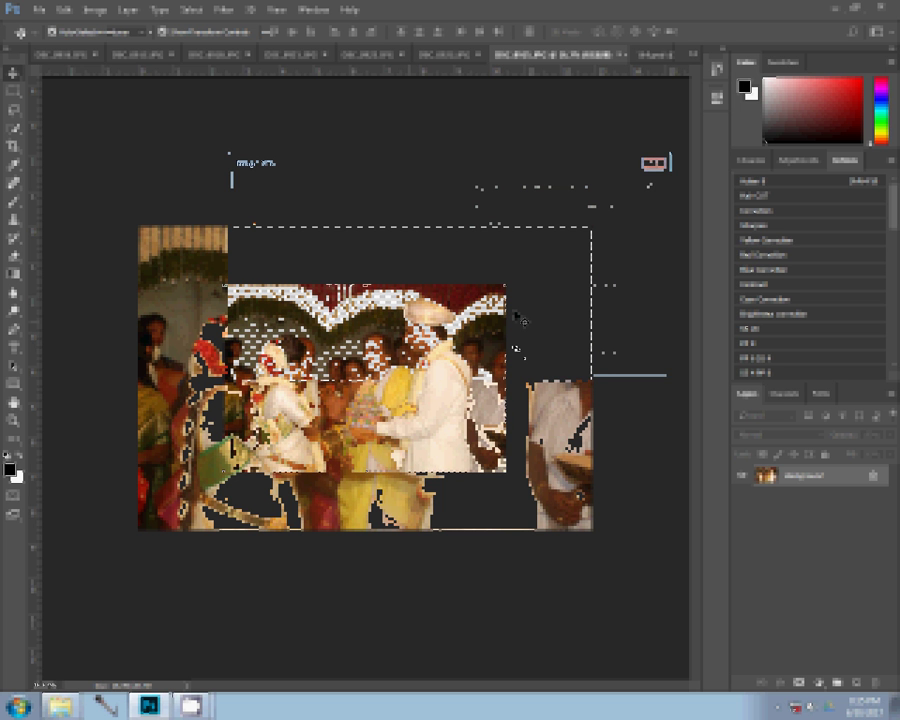
{"action": "left_click", "coordinate": [623, 54]}
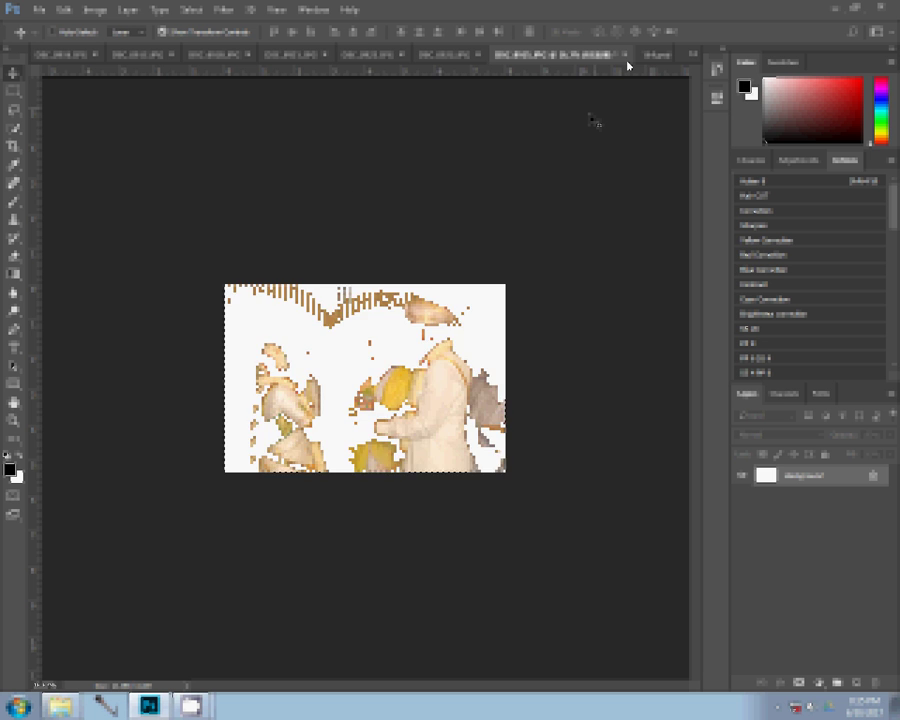
{"action": "key", "text": "n"}
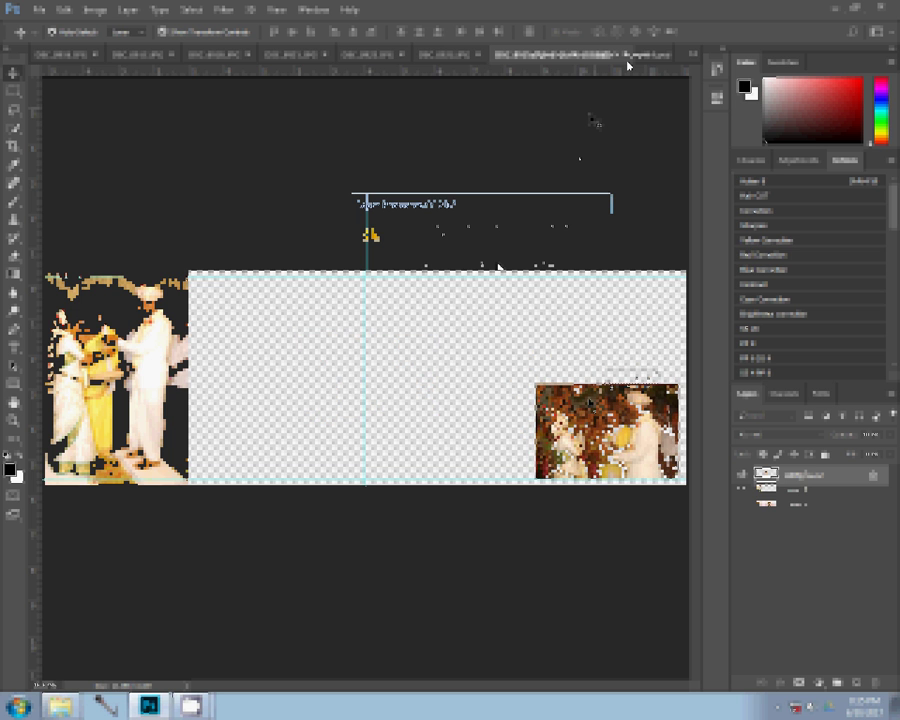
Shrink the next wedding photo, cut its contents, and close it without saving.
{"action": "left_click", "coordinate": [481, 62]}
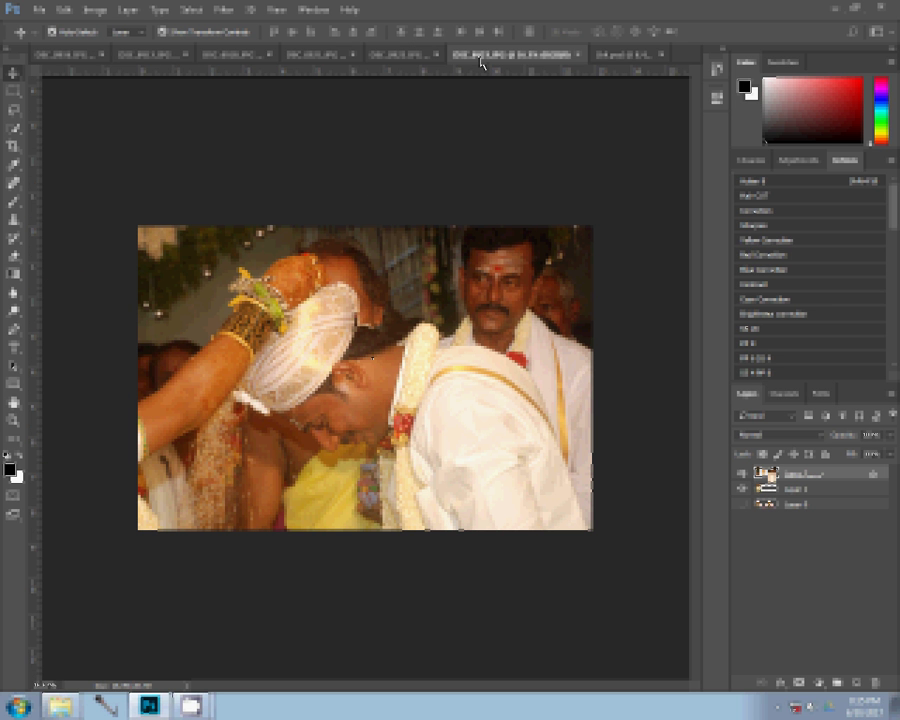
{"action": "key", "text": "ctrl+alt+i"}
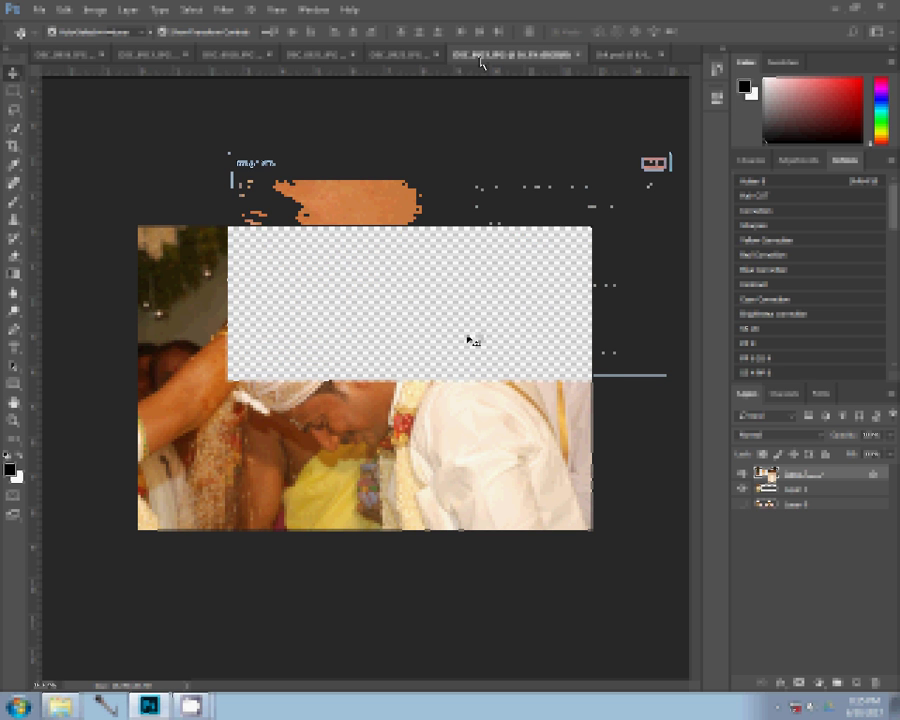
{"action": "key", "text": "Return"}
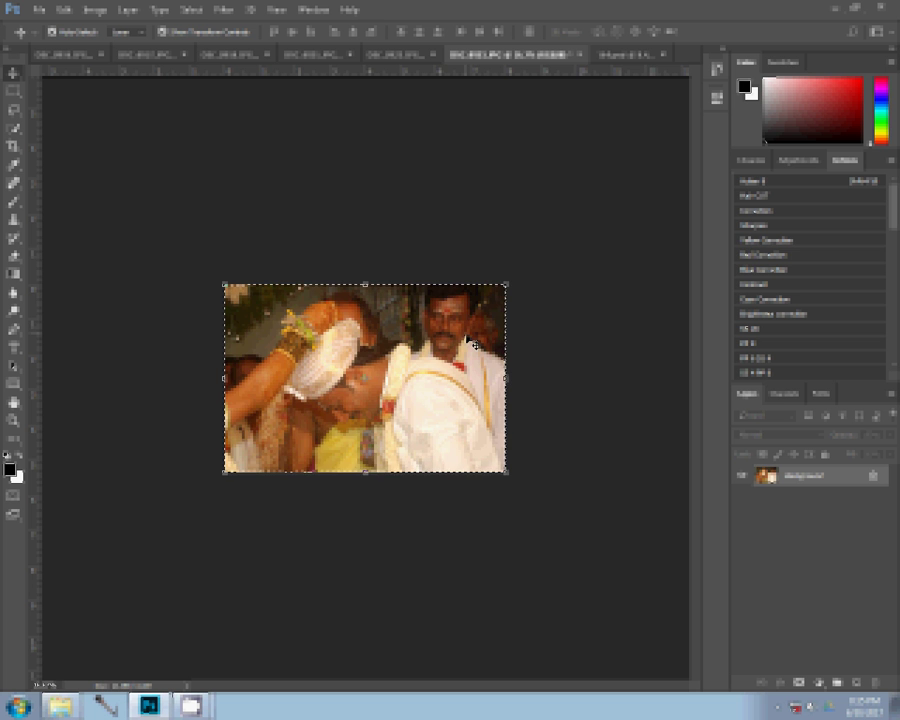
{"action": "key", "text": "BackSpace"}
{"action": "key", "text": "ctrl+w"}
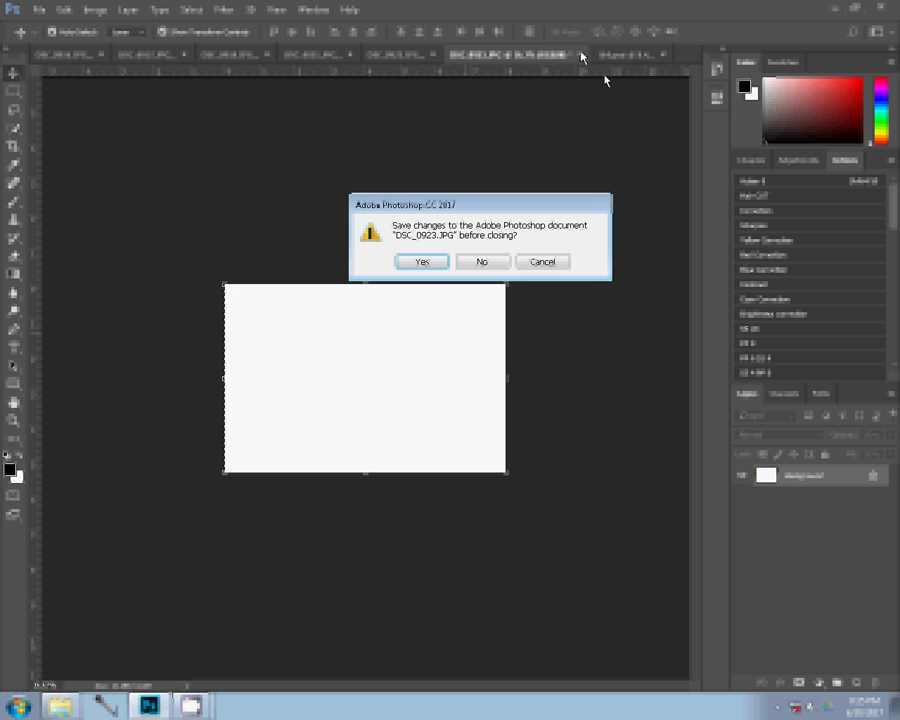
{"action": "key", "text": "n"}
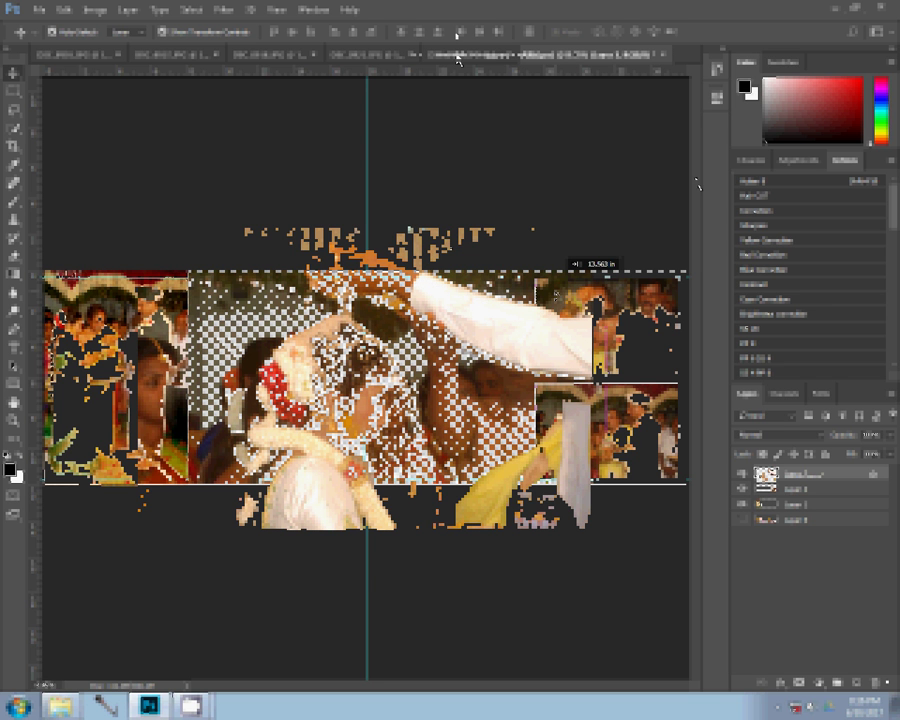
Add a reversed radial Gradient Fill layer over the photo of the bride.
{"action": "left_click", "coordinate": [457, 55]}
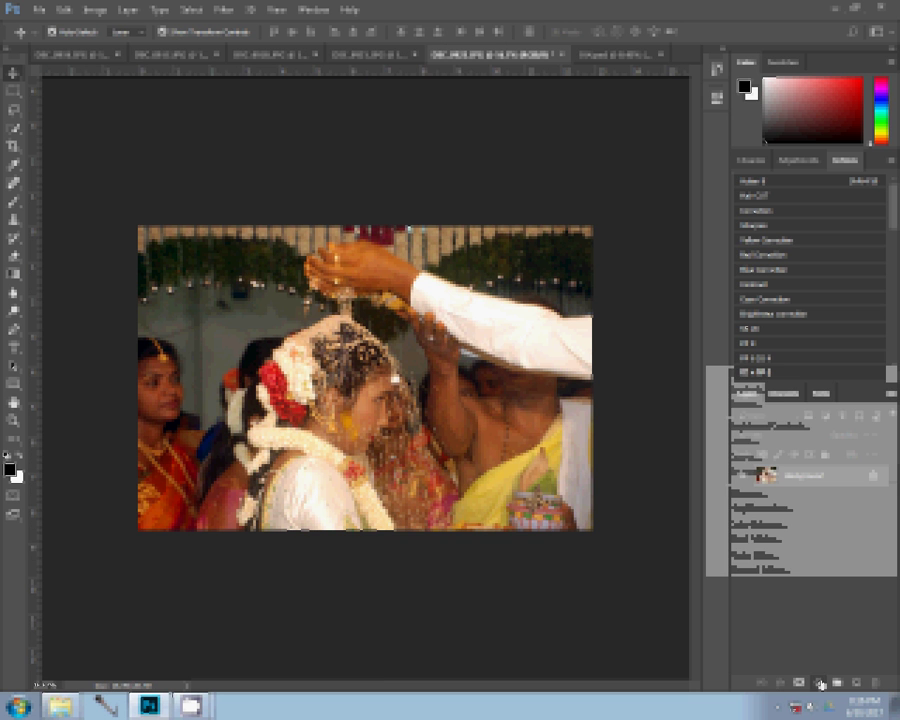
{"action": "left_click", "coordinate": [749, 391]}
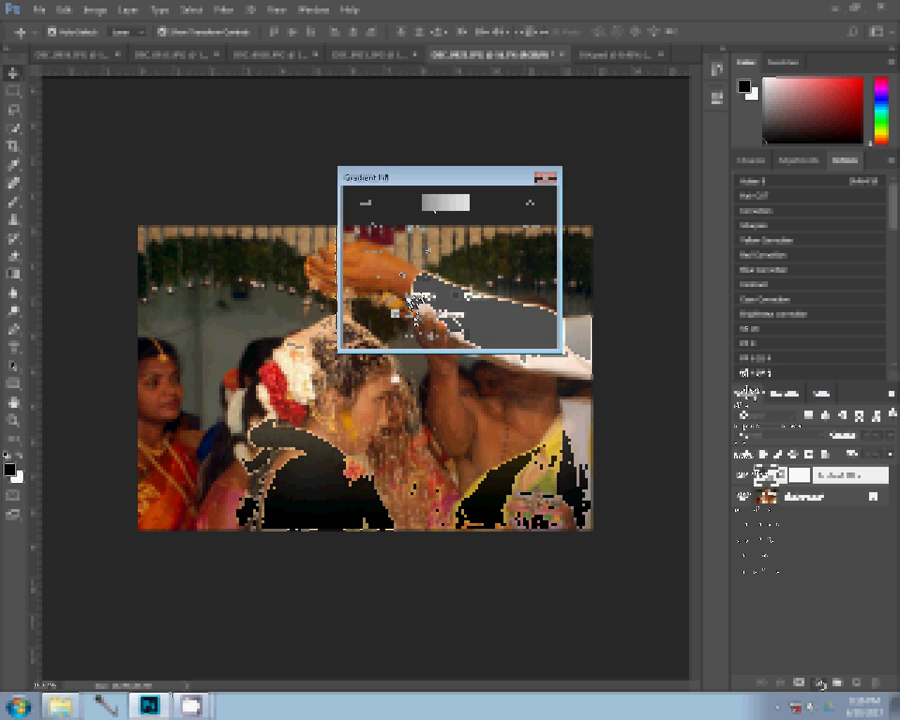
{"action": "left_click", "coordinate": [400, 298]}
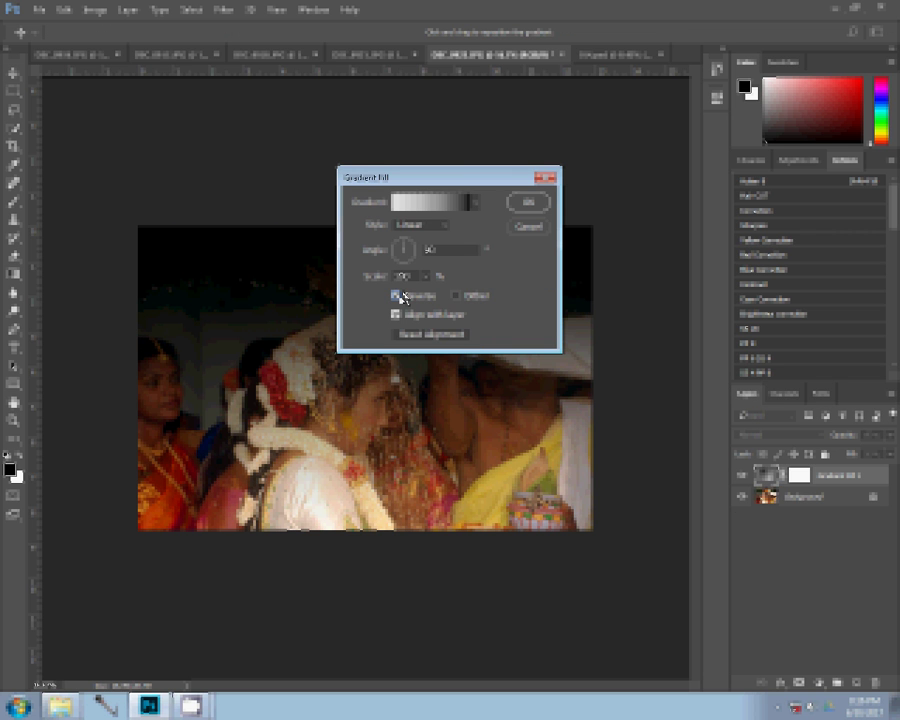
{"action": "left_click", "coordinate": [413, 228]}
{"action": "left_click", "coordinate": [413, 248]}
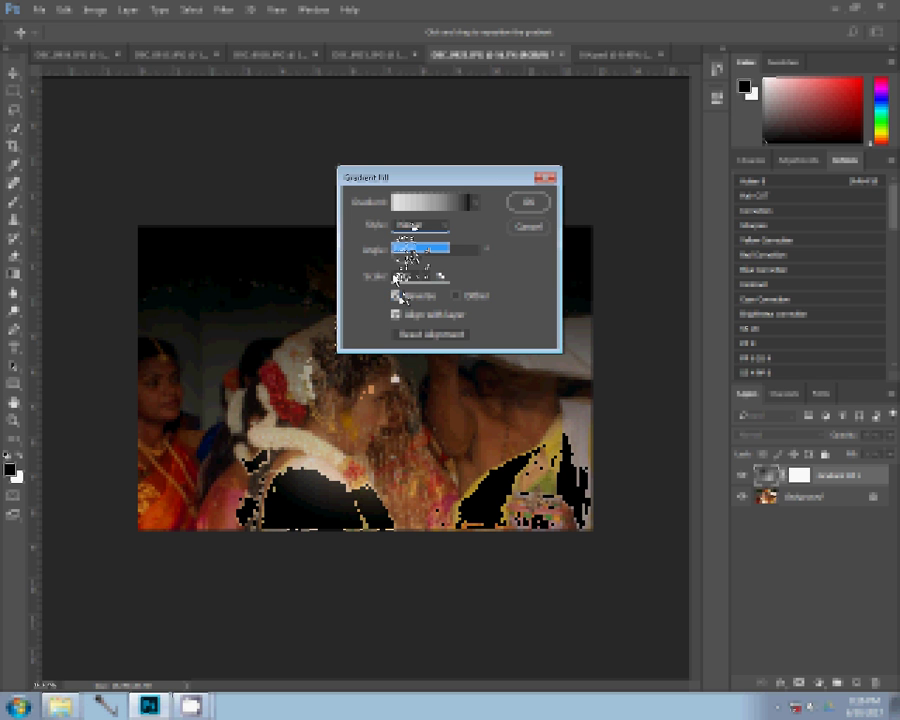
{"action": "left_click", "coordinate": [518, 205]}
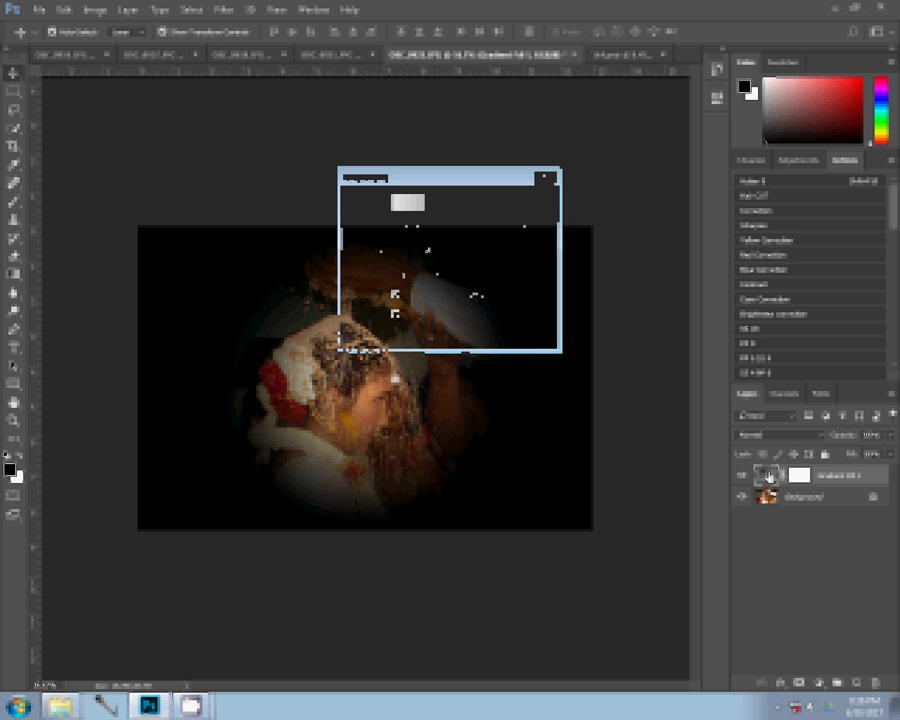
Adjust the gradient's opacity stop and midpoint to brighten the centre, and apply it.
{"action": "left_click", "coordinate": [418, 202]}
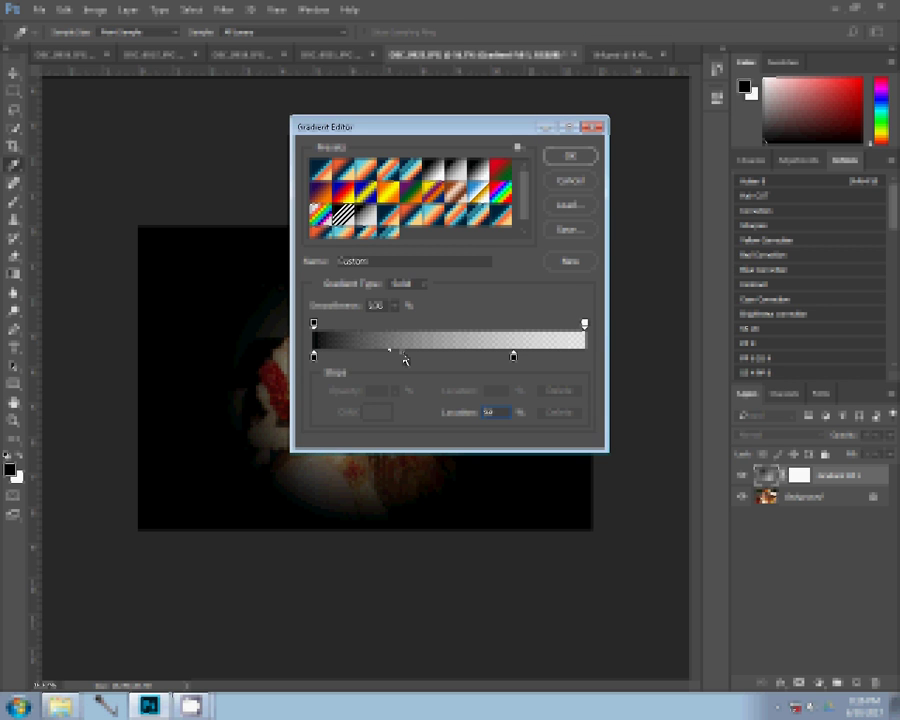
{"action": "left_click", "coordinate": [388, 349]}
{"action": "left_click", "coordinate": [585, 324]}
{"action": "left_click", "coordinate": [419, 334]}
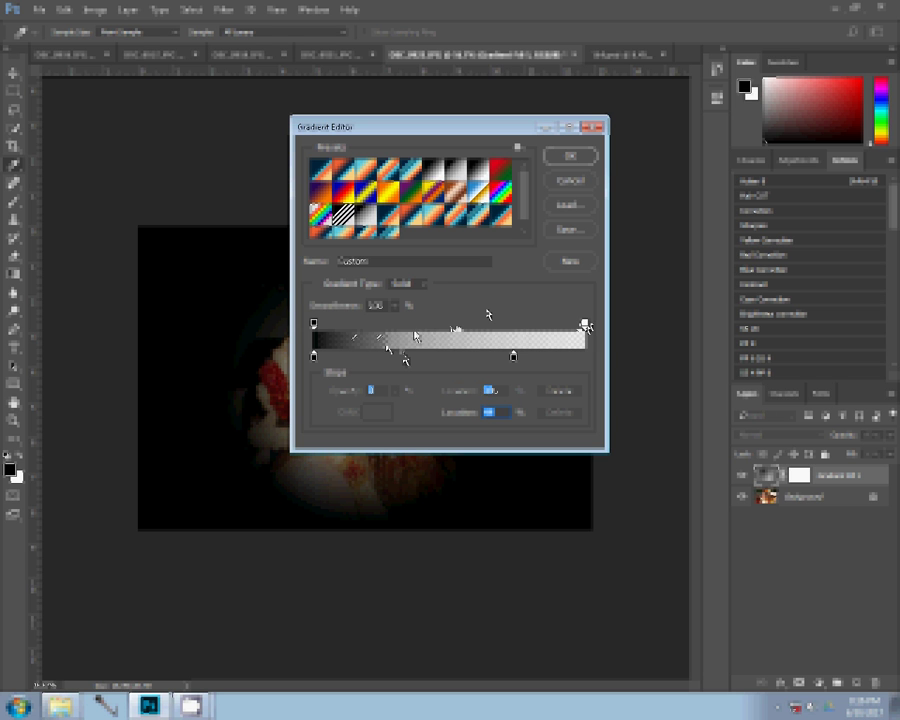
{"action": "left_click", "coordinate": [570, 156]}
{"action": "left_click", "coordinate": [526, 205]}
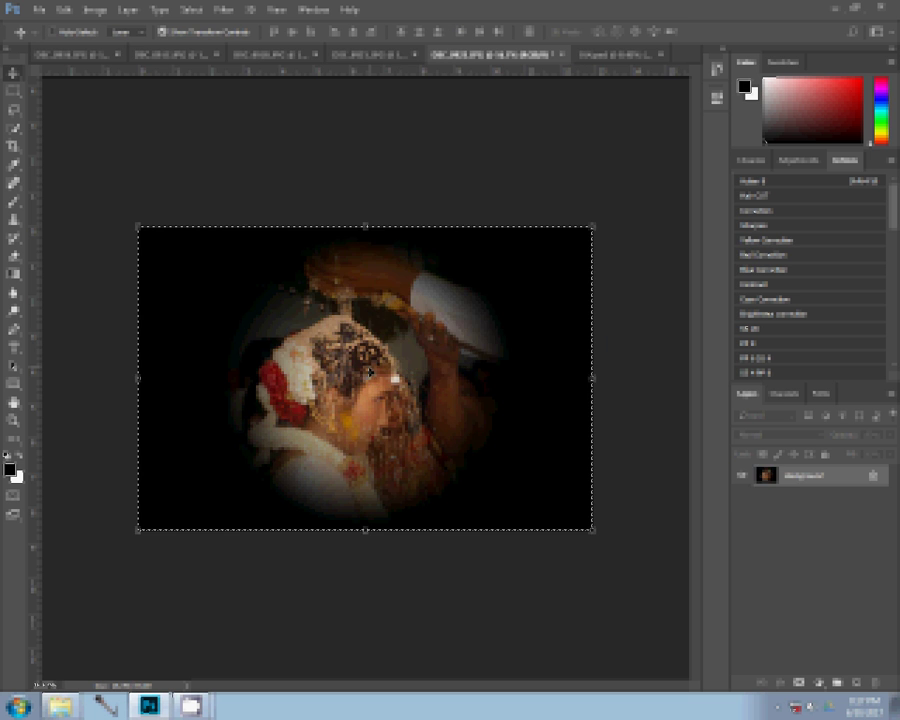
Cut the vignetted photo, close its source unsaved, and resize the pasted copy onto the right page.
{"action": "key", "text": "BackSpace"}
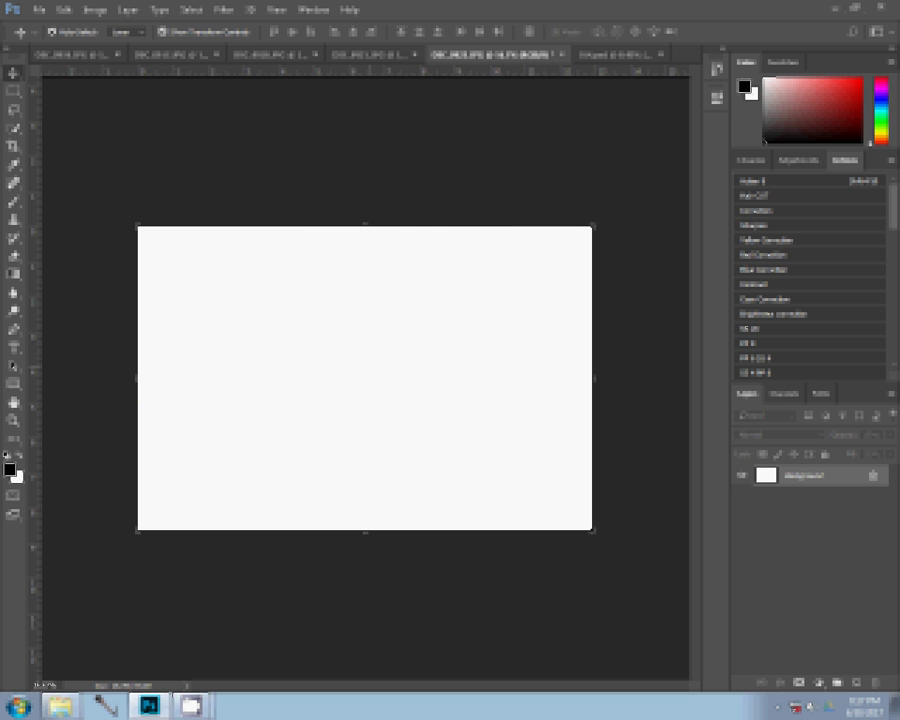
{"action": "left_click", "coordinate": [563, 55]}
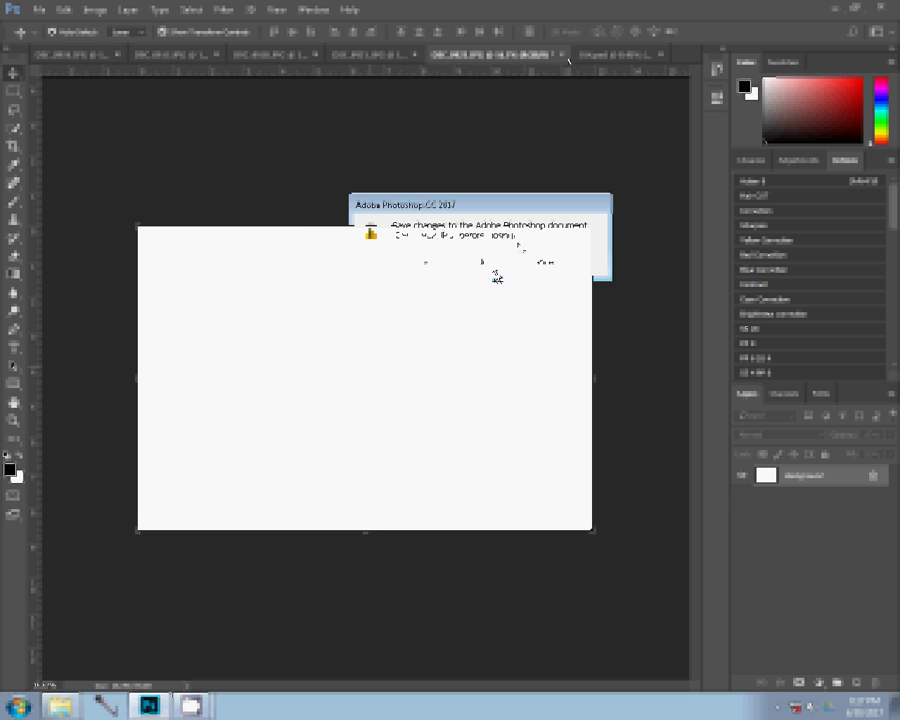
{"action": "left_click", "coordinate": [491, 268]}
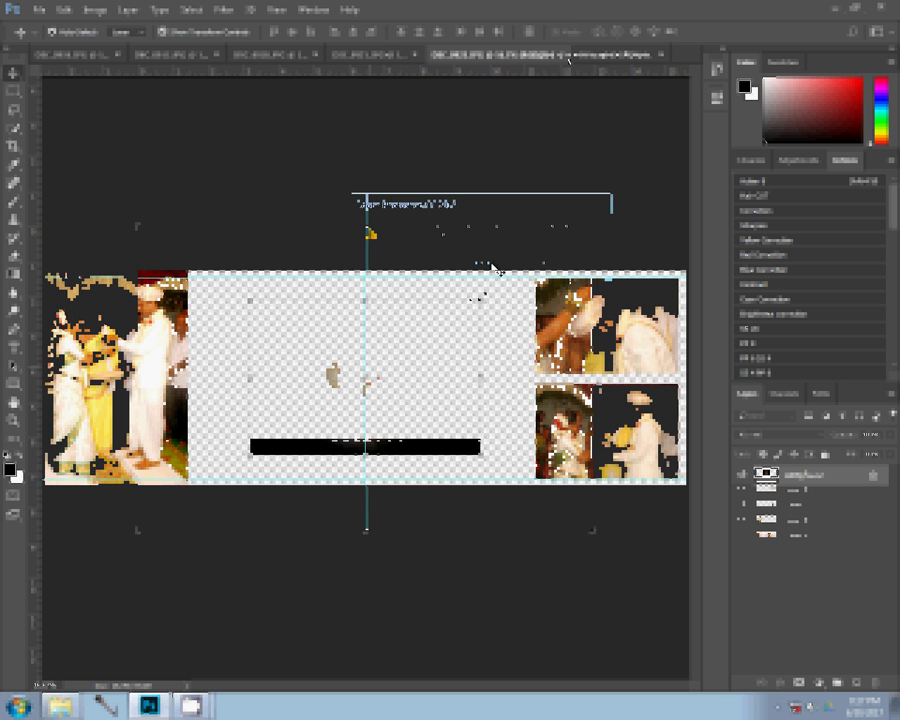
{"action": "left_click_drag", "start_coordinate": [538, 262], "coordinate": [540, 258]}
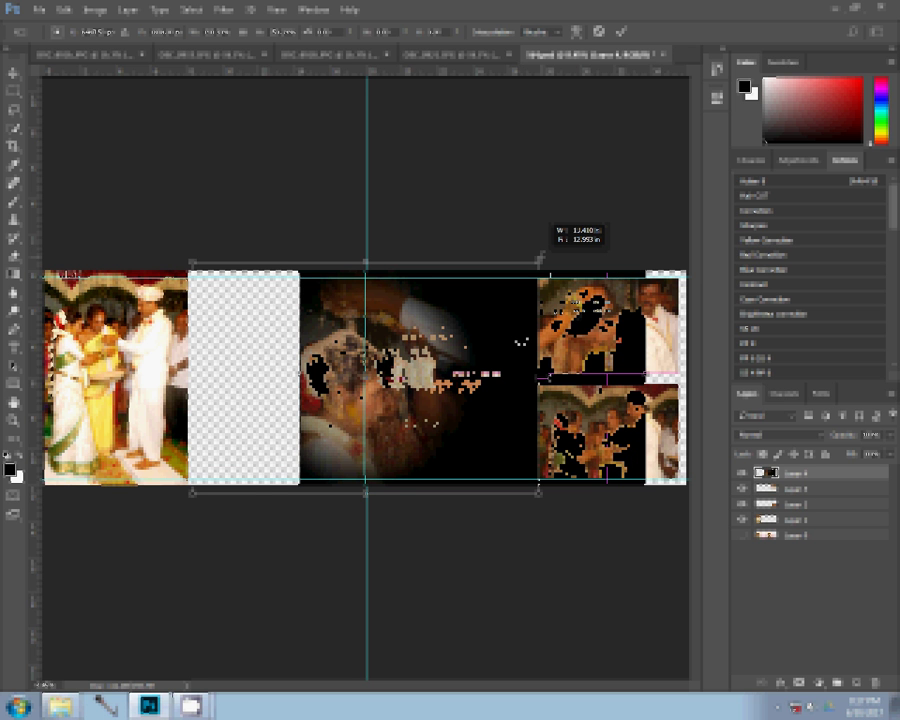
{"action": "key", "text": "Return"}
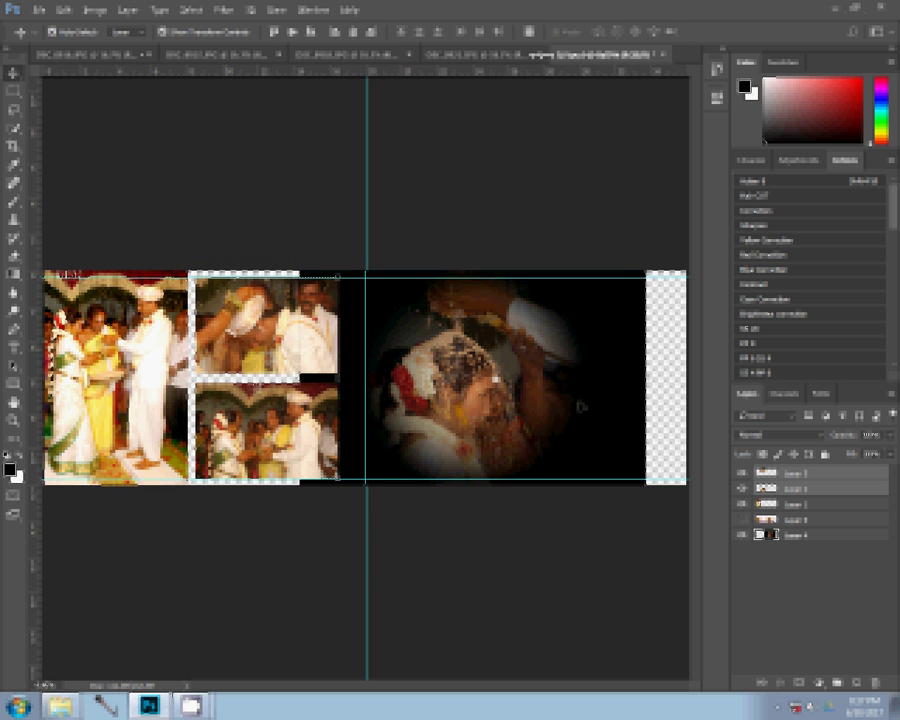
Nudge the vignette photo right to close the gap and paste into the album.
{"action": "left_click_drag", "start_coordinate": [540, 396], "coordinate": [562, 398]}
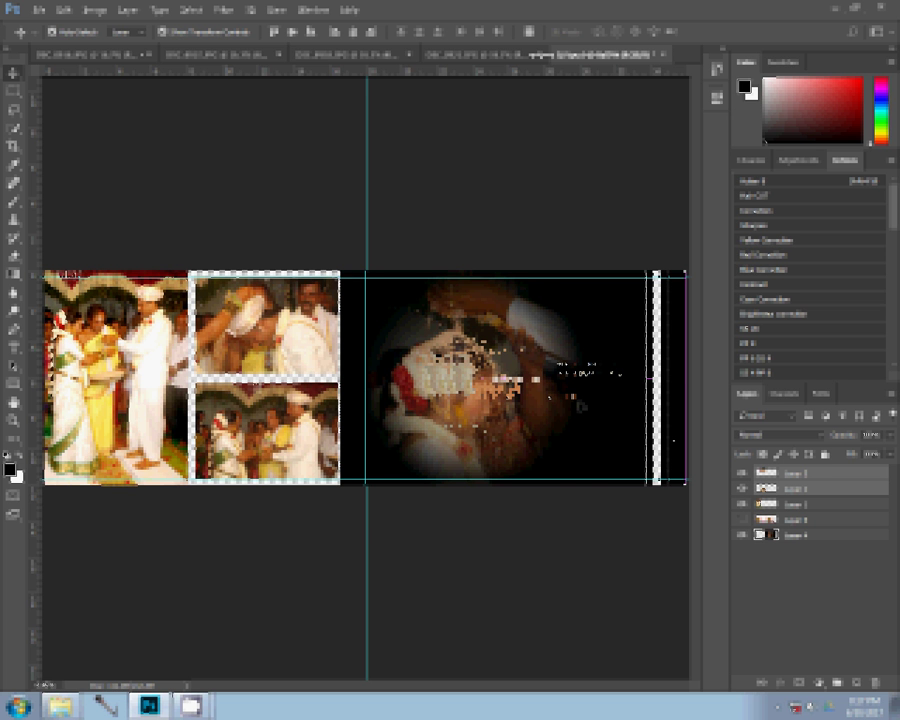
{"action": "key", "text": "ctrl+v"}
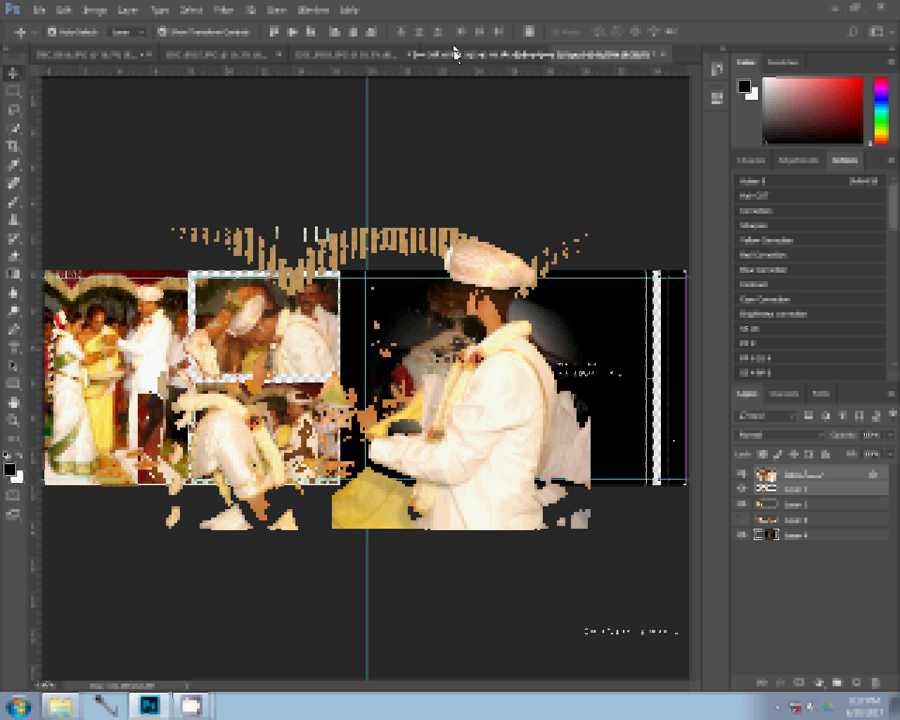
{"action": "left_click", "coordinate": [455, 52]}
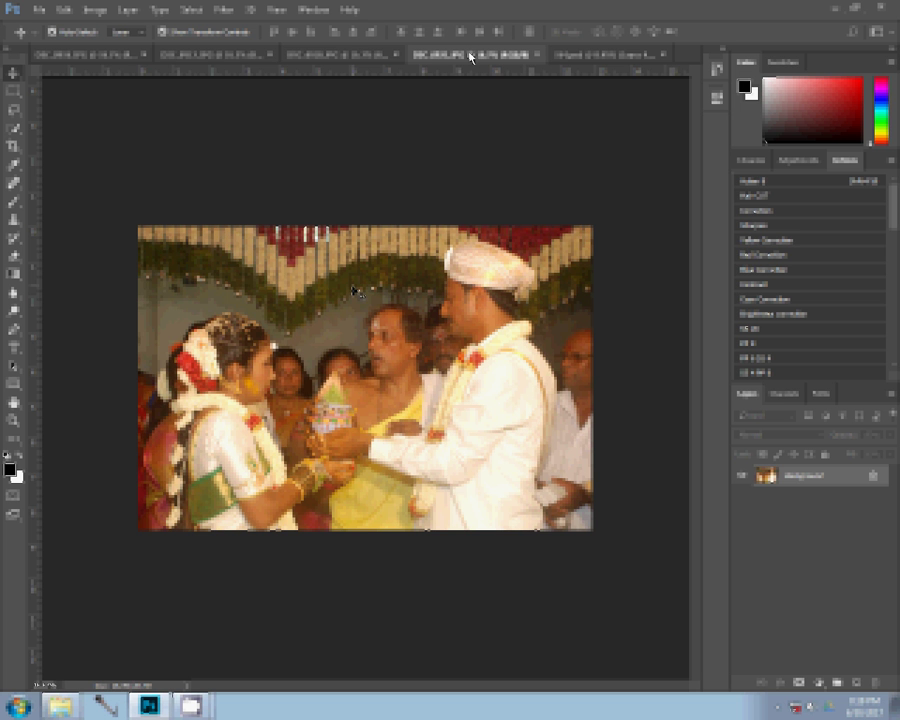
{"action": "left_click", "coordinate": [540, 63]}
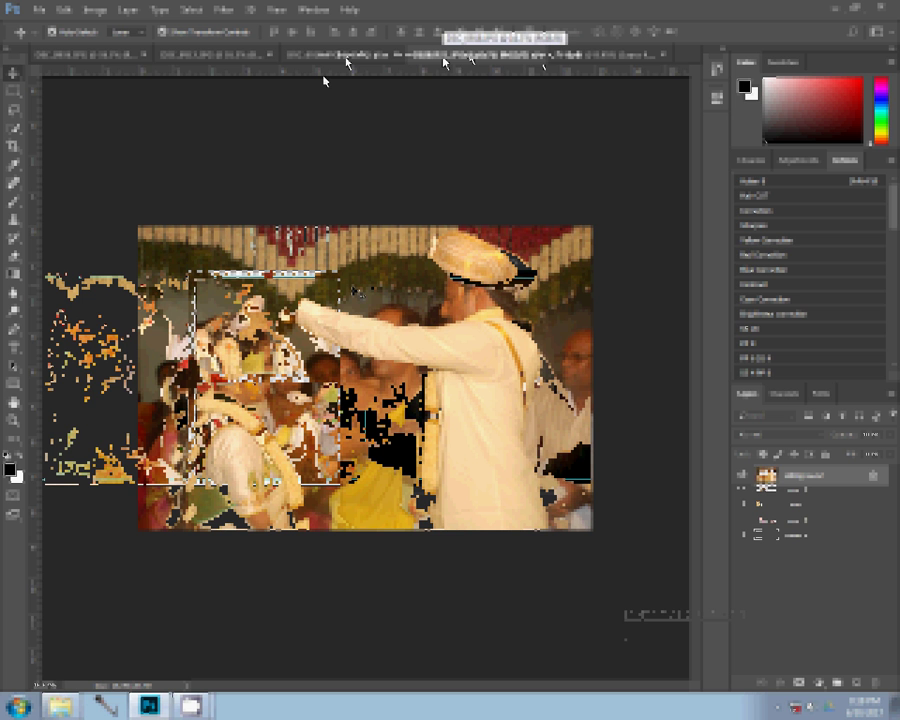
Shrink DSC_0918 with Image Size and close it without saving.
{"action": "key", "text": "ctrl+alt+i"}
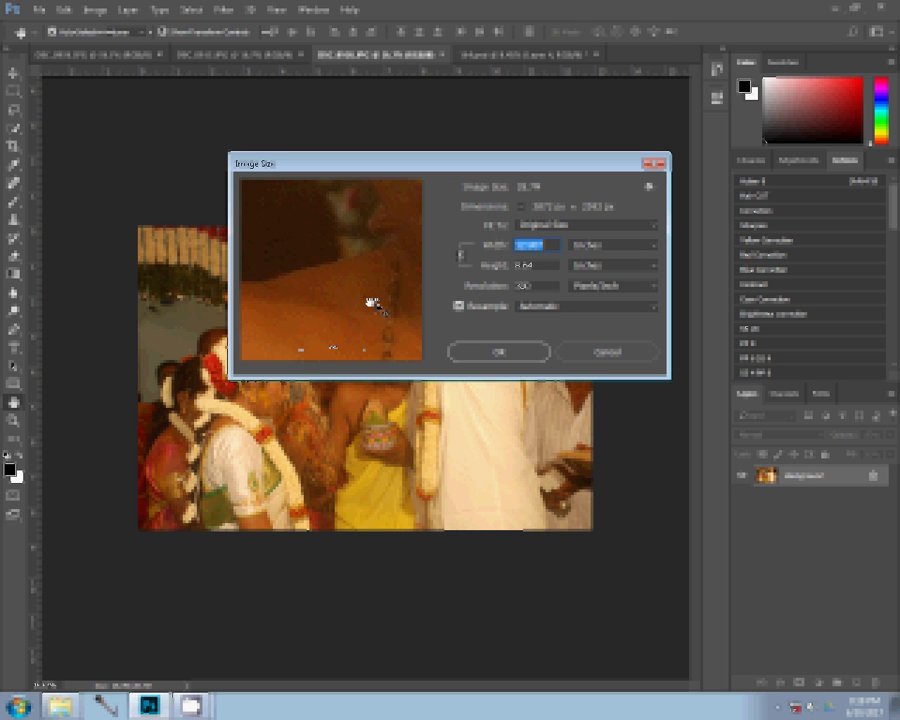
{"action": "left_click", "coordinate": [480, 358]}
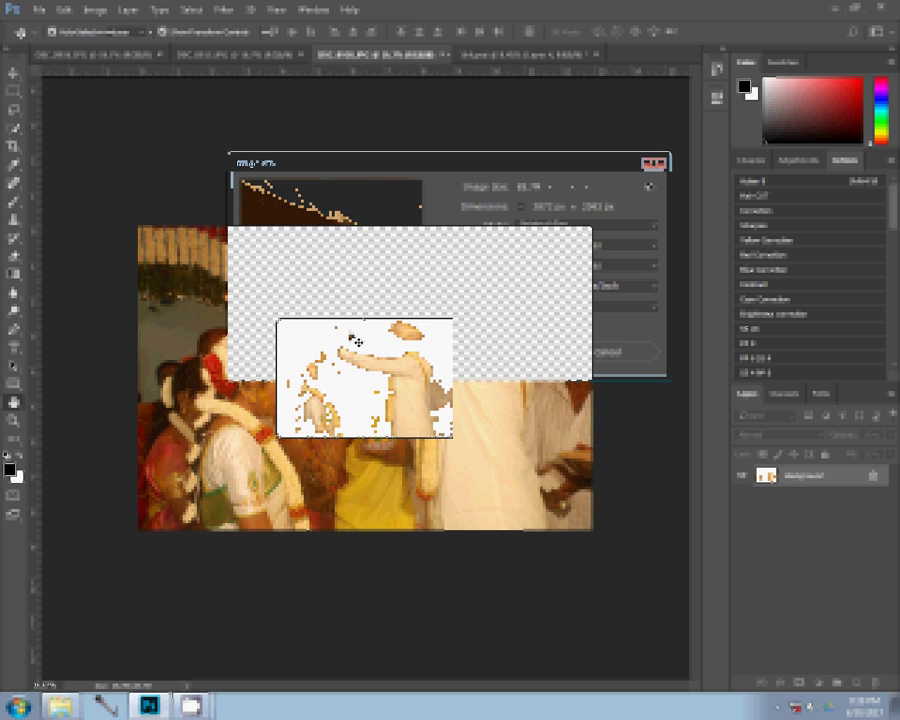
{"action": "key", "text": "ctrl+w"}
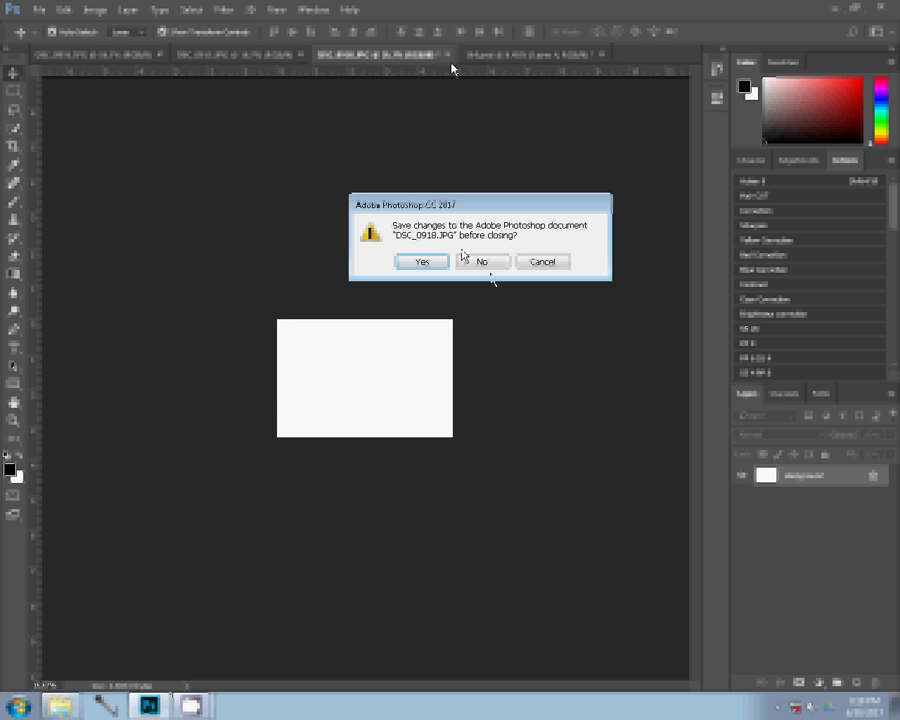
{"action": "key", "text": "n"}
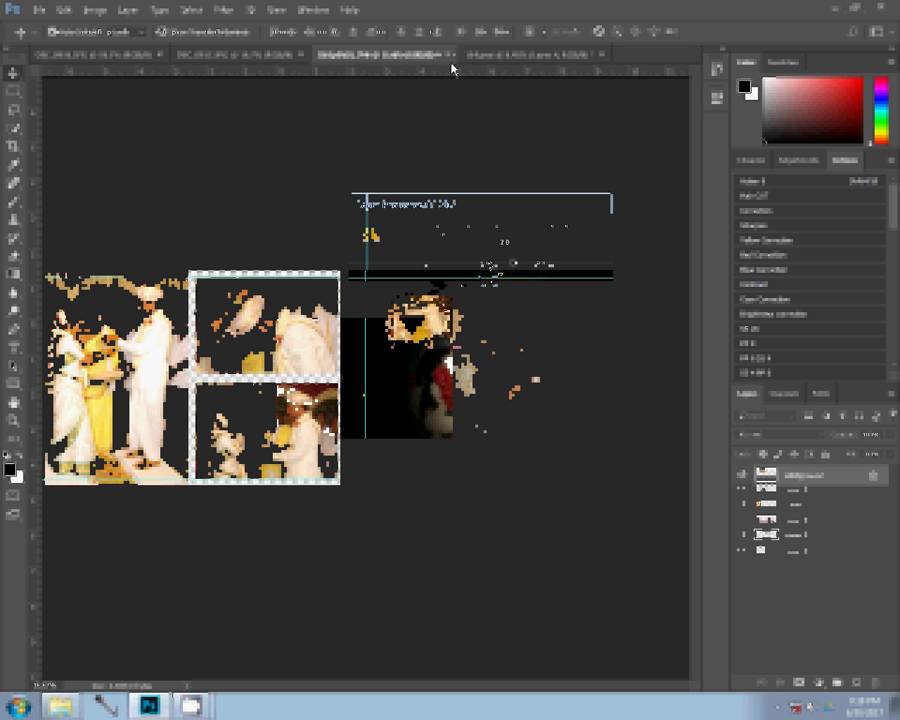
Tilt the pasted small photo at the right page's top-left, then open Image Size for the next photo.
{"action": "key", "text": "ctrl+t"}
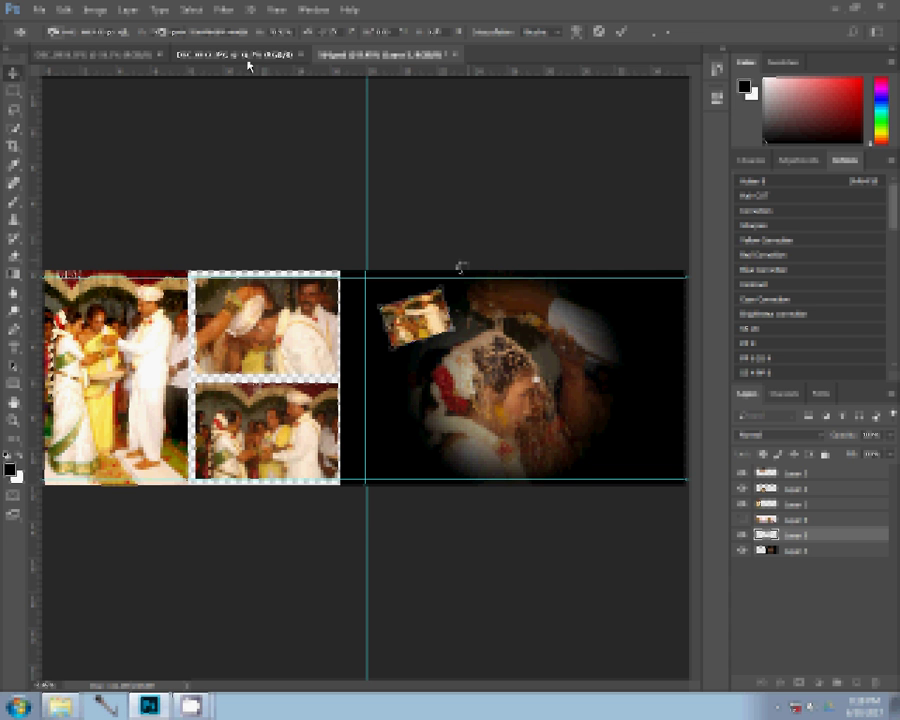
{"action": "key", "text": "ctrl+v"}
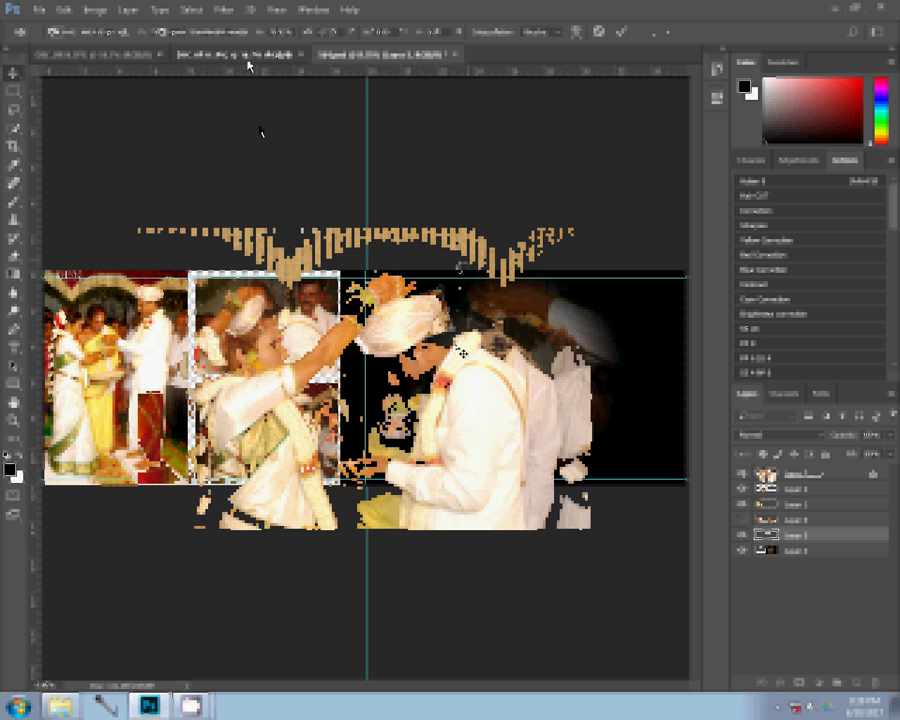
{"action": "key", "text": "ctrl+alt+i"}
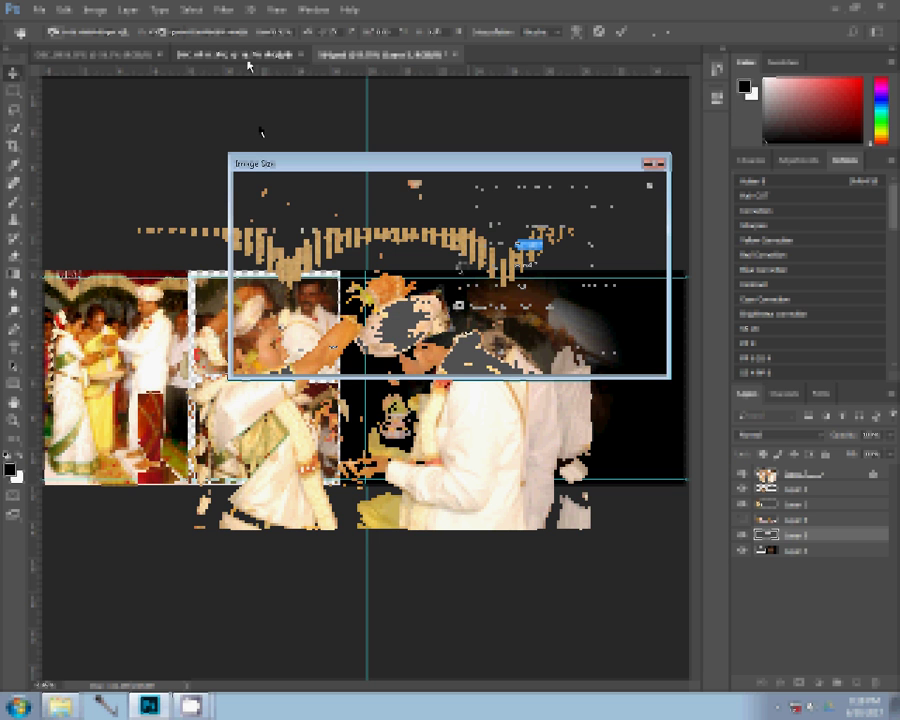
Resize DSC_0917, close it unsaved, and place its copy in the right page's top-right corner.
{"action": "left_click", "coordinate": [490, 350]}
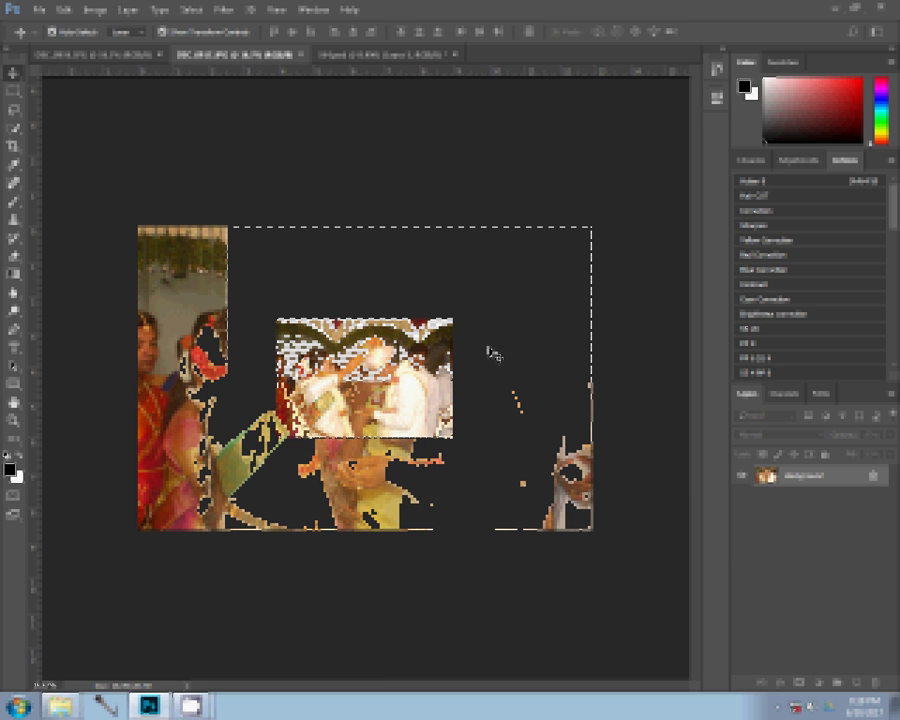
{"action": "left_click", "coordinate": [300, 54]}
{"action": "left_click", "coordinate": [471, 263]}
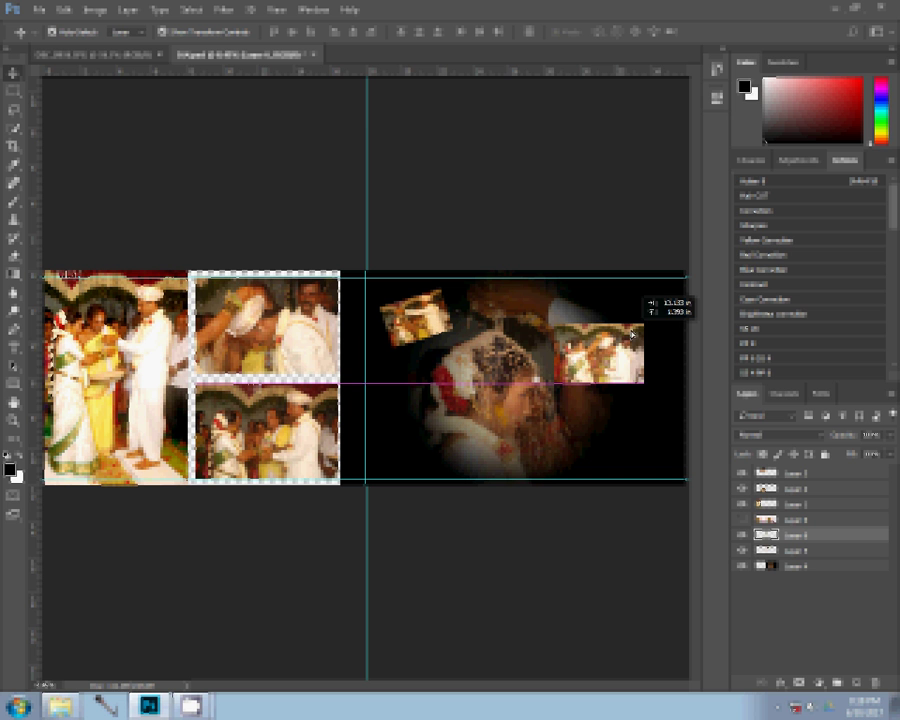
{"action": "left_click_drag", "start_coordinate": [632, 334], "coordinate": [675, 290]}
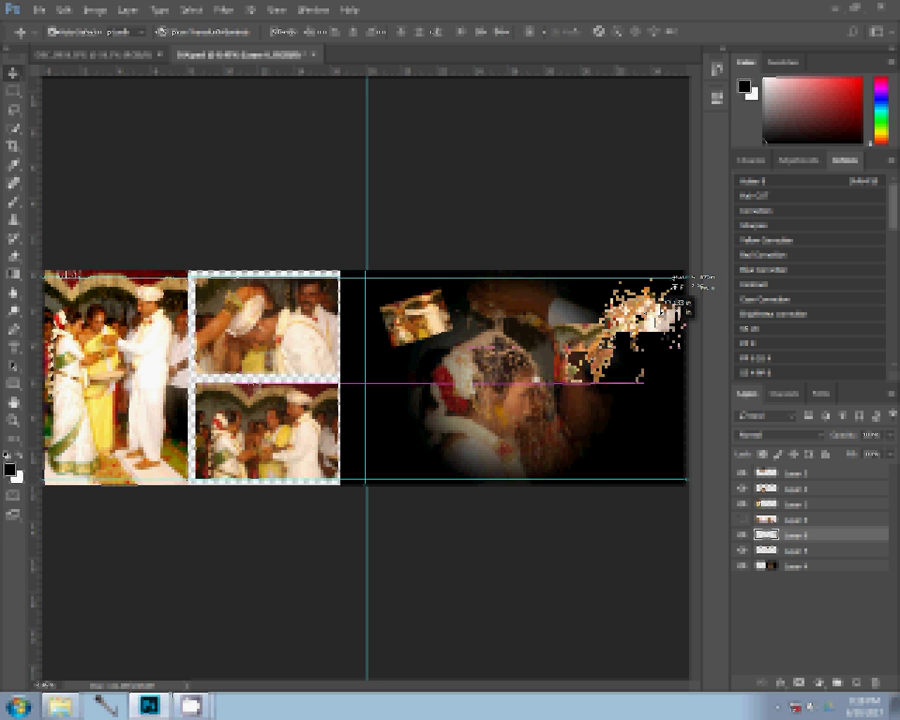
{"action": "left_click_drag", "start_coordinate": [660, 318], "coordinate": [660, 318]}
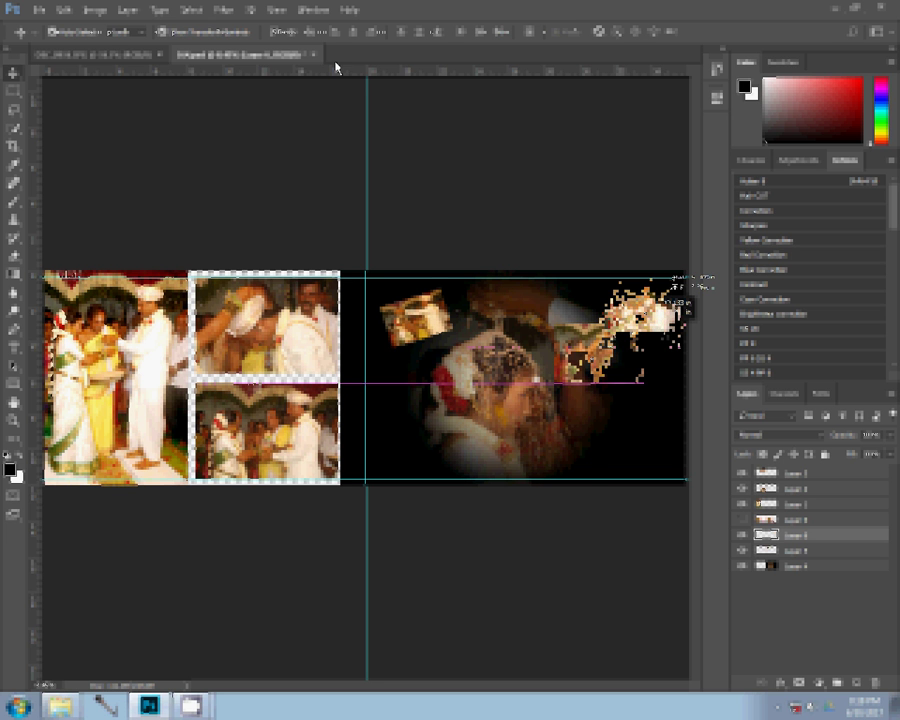
{"action": "left_click", "coordinate": [108, 56]}
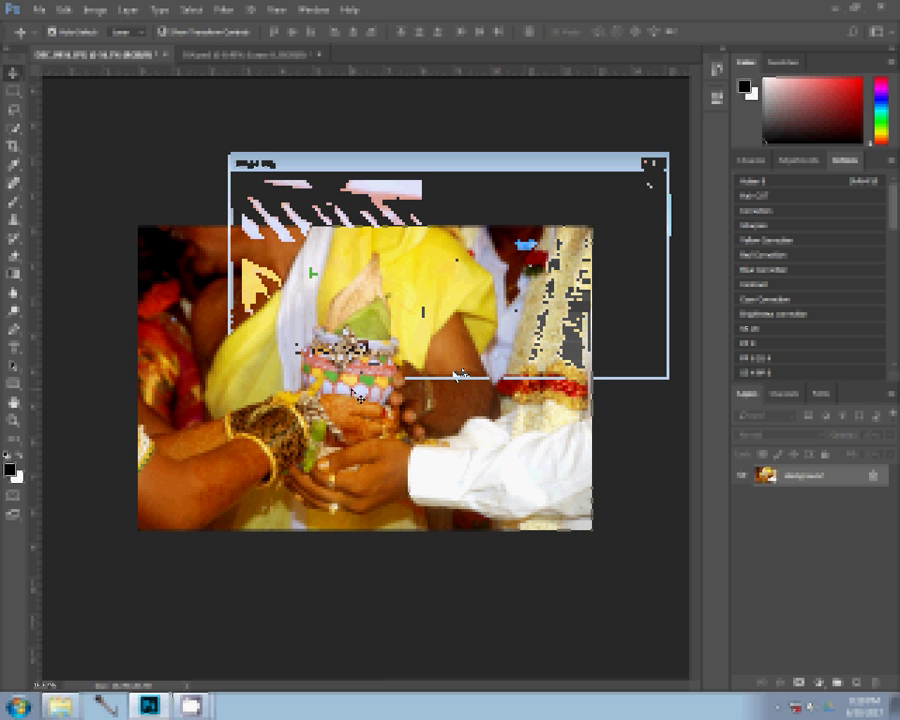
Resize DSC_0916, close it unsaved, and scale its pasted copy below the top-right photo.
{"action": "left_click", "coordinate": [500, 354]}
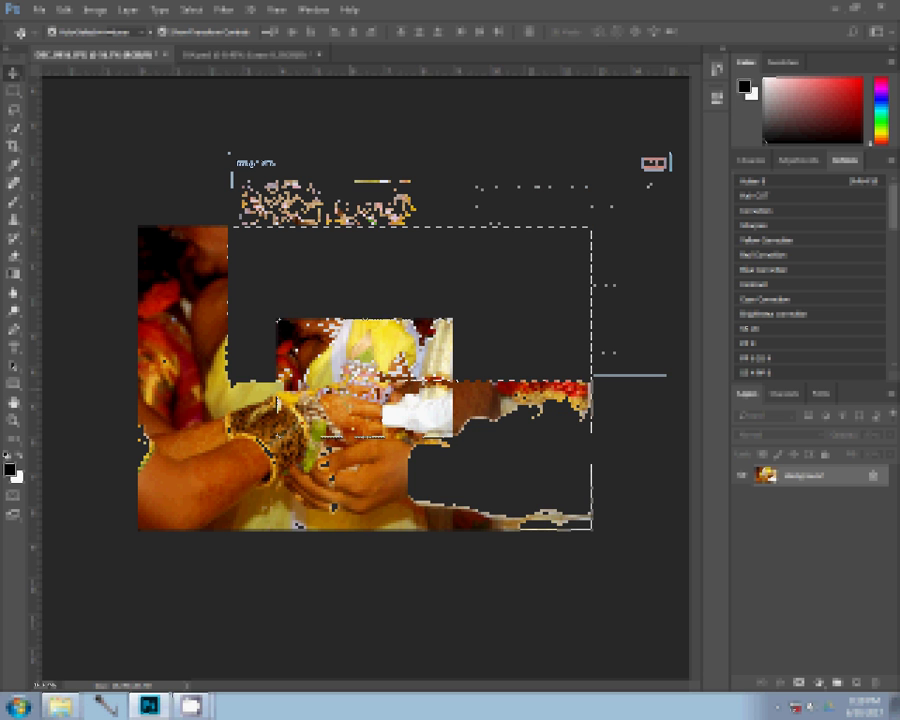
{"action": "left_click", "coordinate": [166, 54]}
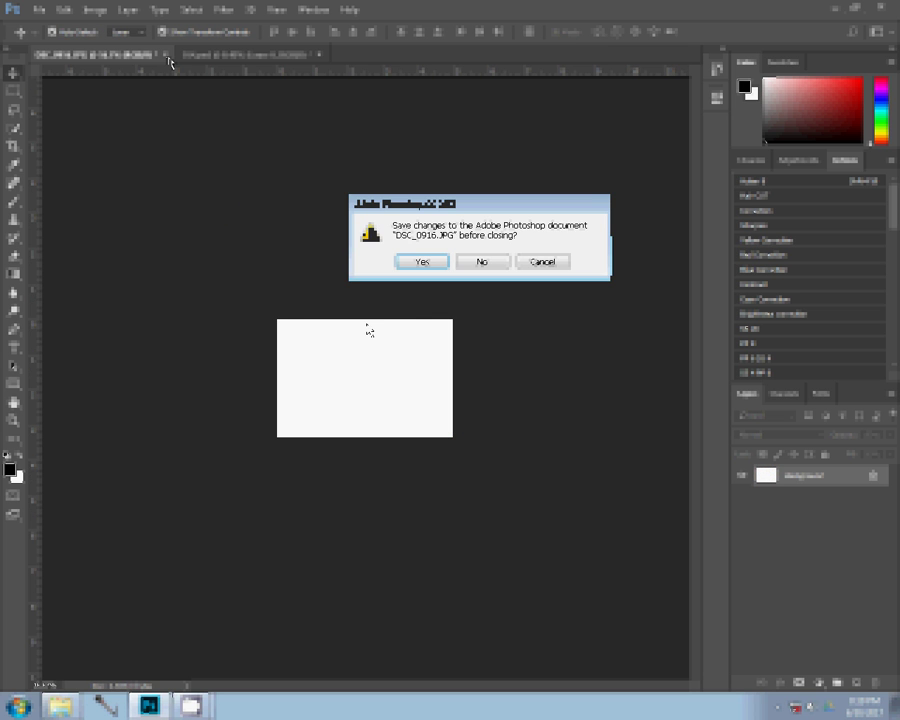
{"action": "left_click", "coordinate": [482, 262]}
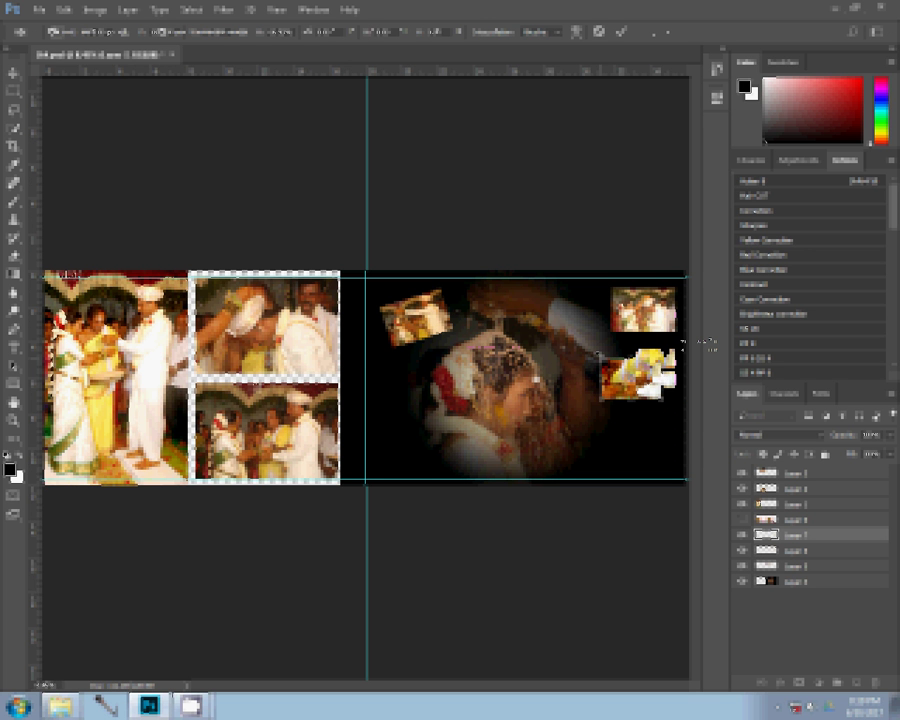
{"action": "left_click_drag", "start_coordinate": [247, 483], "coordinate": [247, 551]}
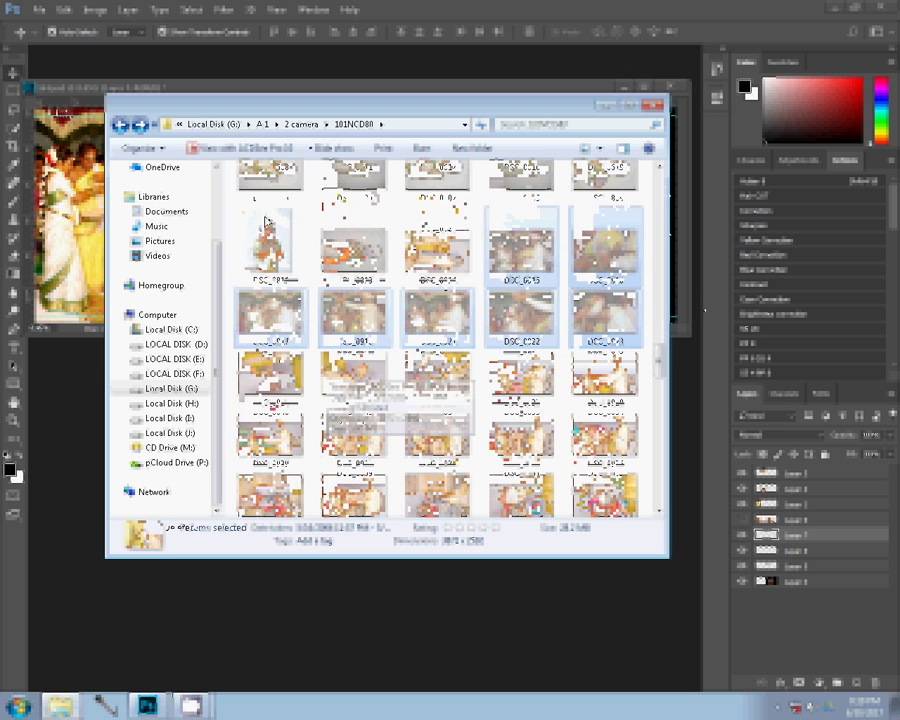
Move the used photos into the Delete folder, then drag DSC_0924 into Photoshop.
{"action": "left_click_drag", "start_coordinate": [380, 405], "coordinate": [273, 228]}
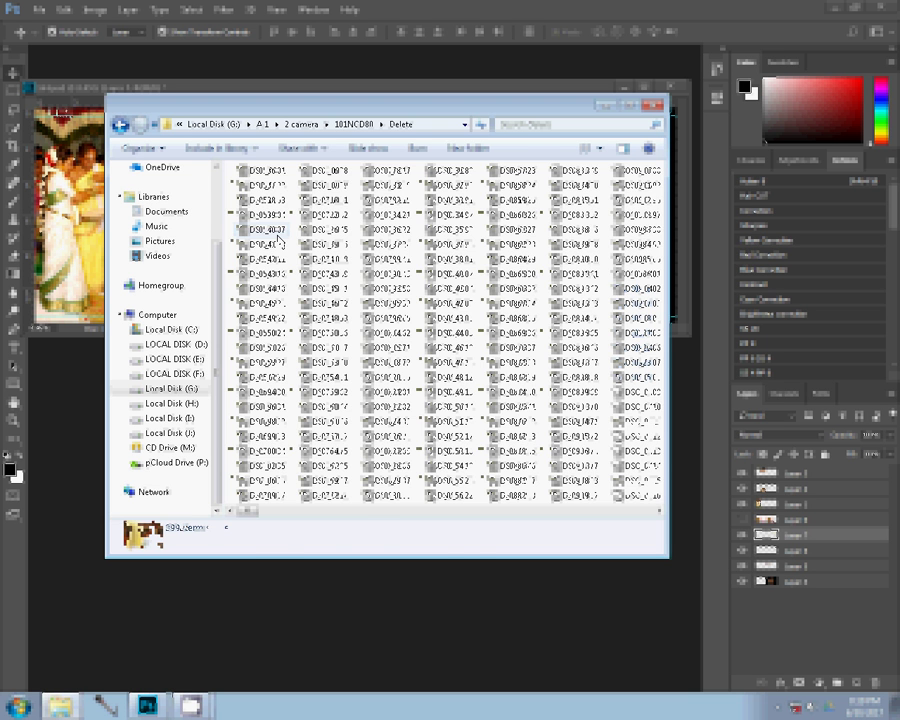
{"action": "left_click", "coordinate": [120, 125]}
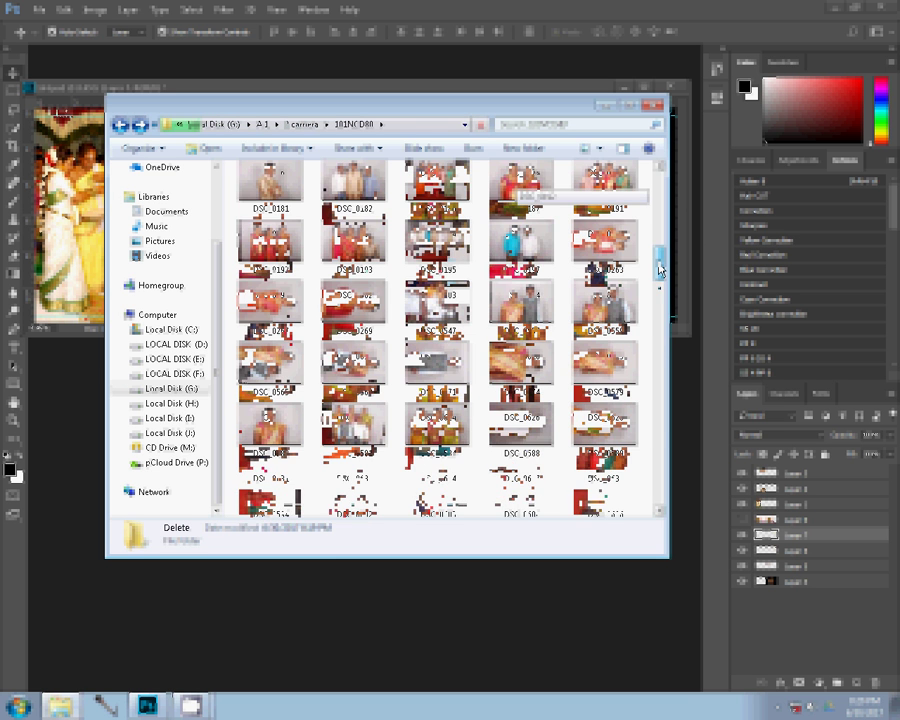
{"action": "left_click_drag", "start_coordinate": [660, 268], "coordinate": [660, 332]}
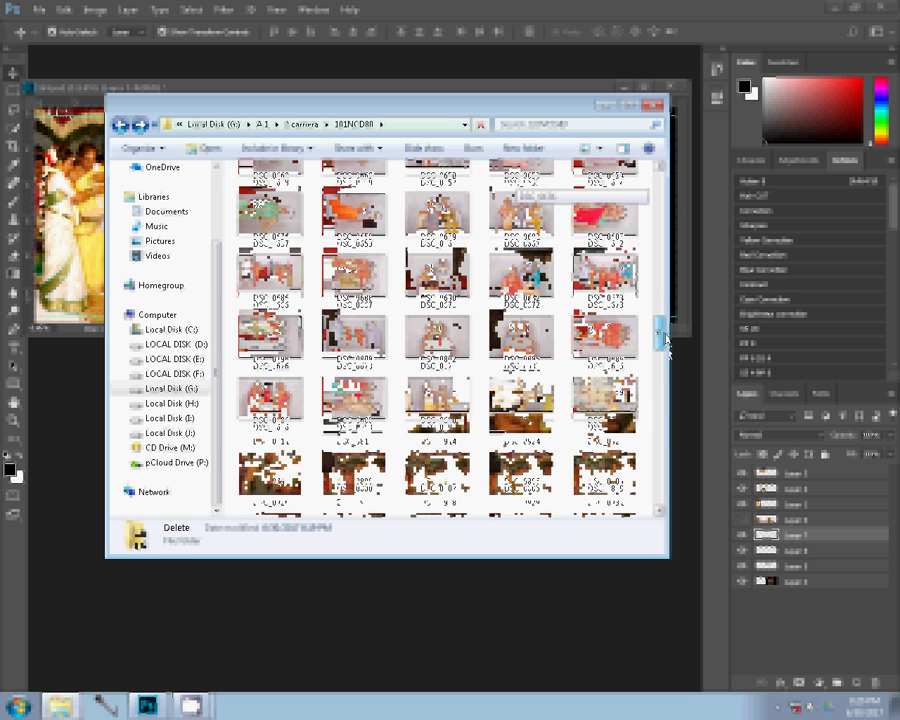
{"action": "left_click", "coordinate": [498, 407]}
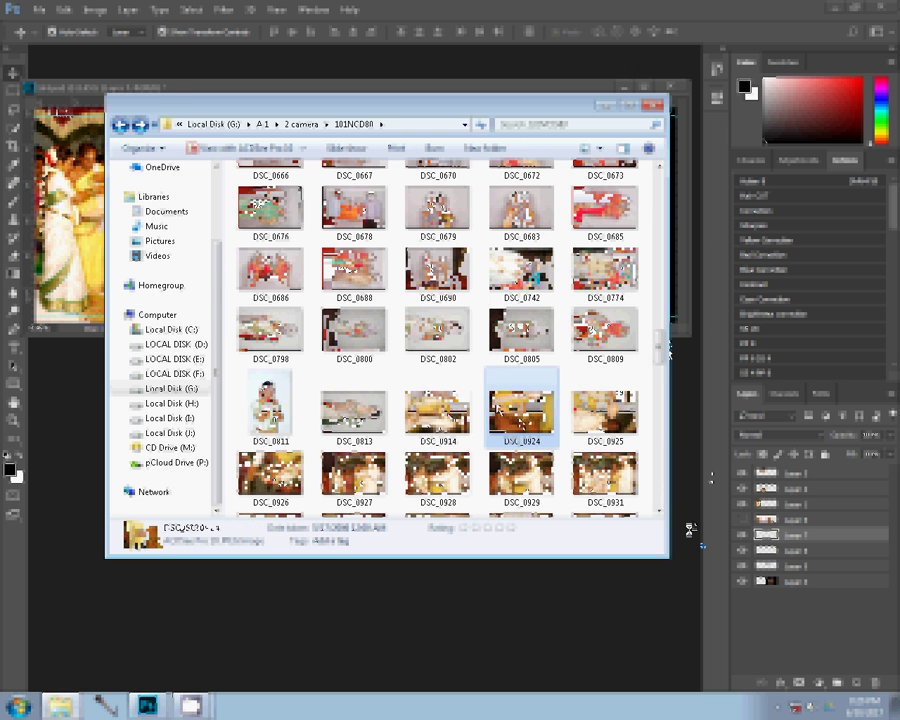
{"action": "mouse_move", "coordinate": [690, 528]}
{"action": "left_mouse_down"}
{"action": "mouse_move", "coordinate": [688, 505]}
{"action": "mouse_move", "coordinate": [647, 504]}
{"action": "left_mouse_up"}
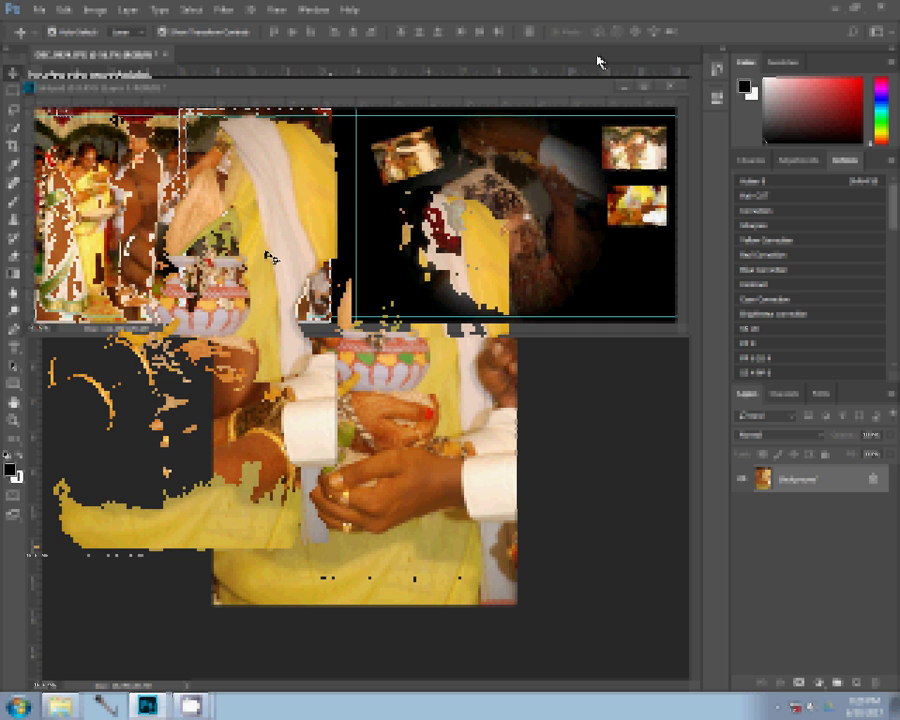
Select a centred, feathered oval of the DSC_0924 ring photo, then close the document.
{"action": "left_click", "coordinate": [10, 96]}
{"action": "right_click", "coordinate": [8, 95]}
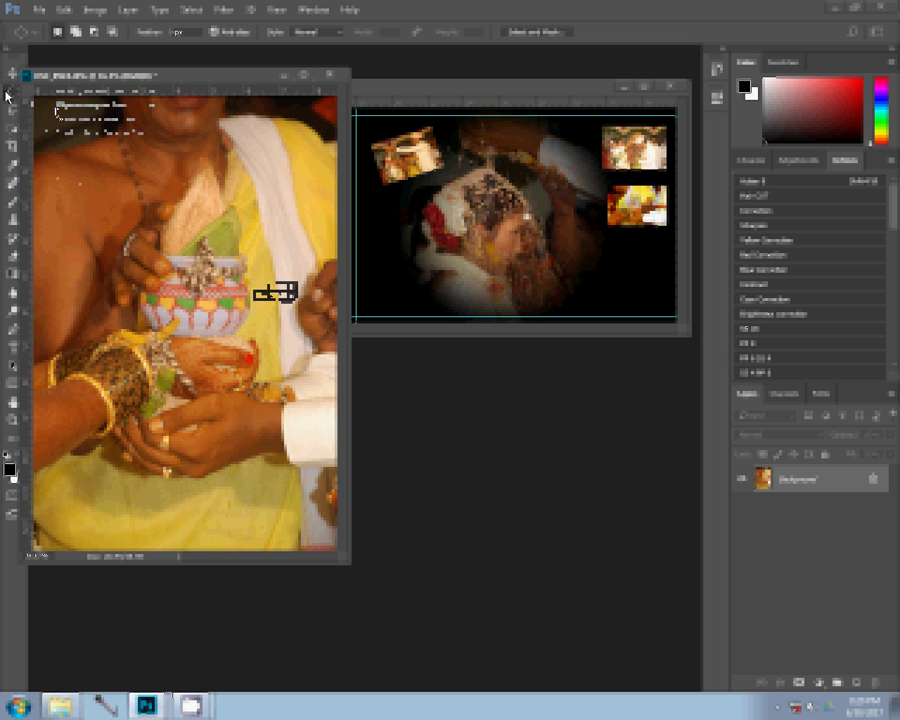
{"action": "left_click_drag", "start_coordinate": [160, 514], "coordinate": [298, 521]}
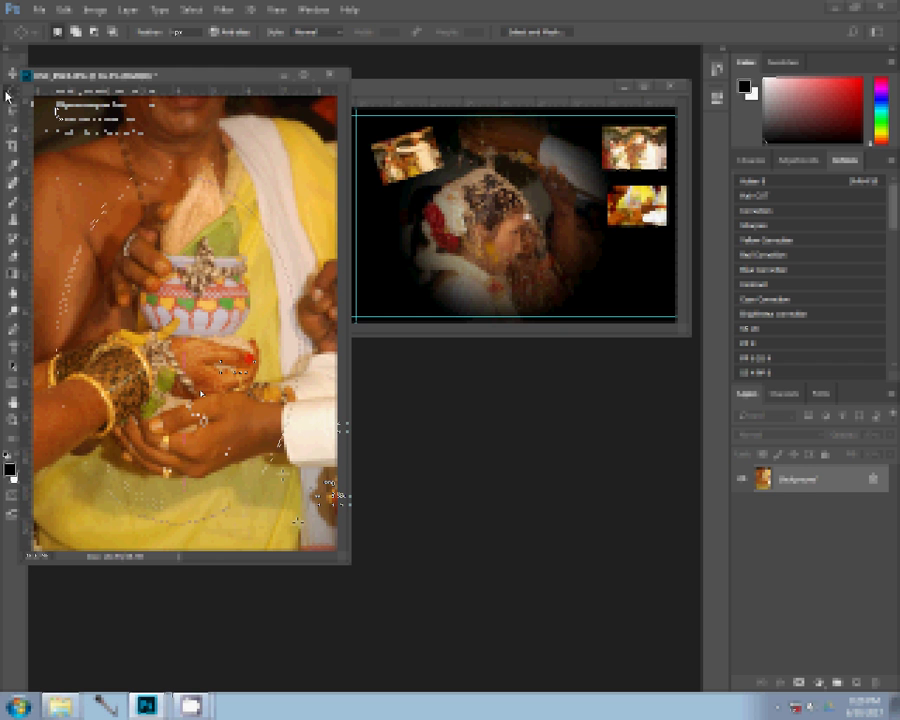
{"action": "left_click_drag", "start_coordinate": [202, 393], "coordinate": [206, 383]}
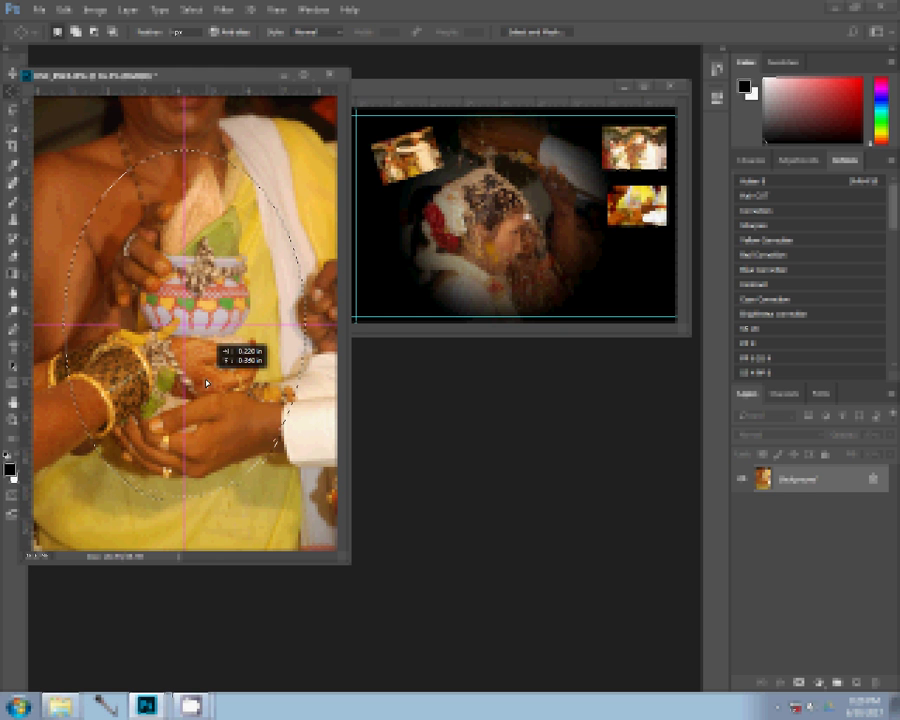
{"action": "right_click", "coordinate": [208, 381]}
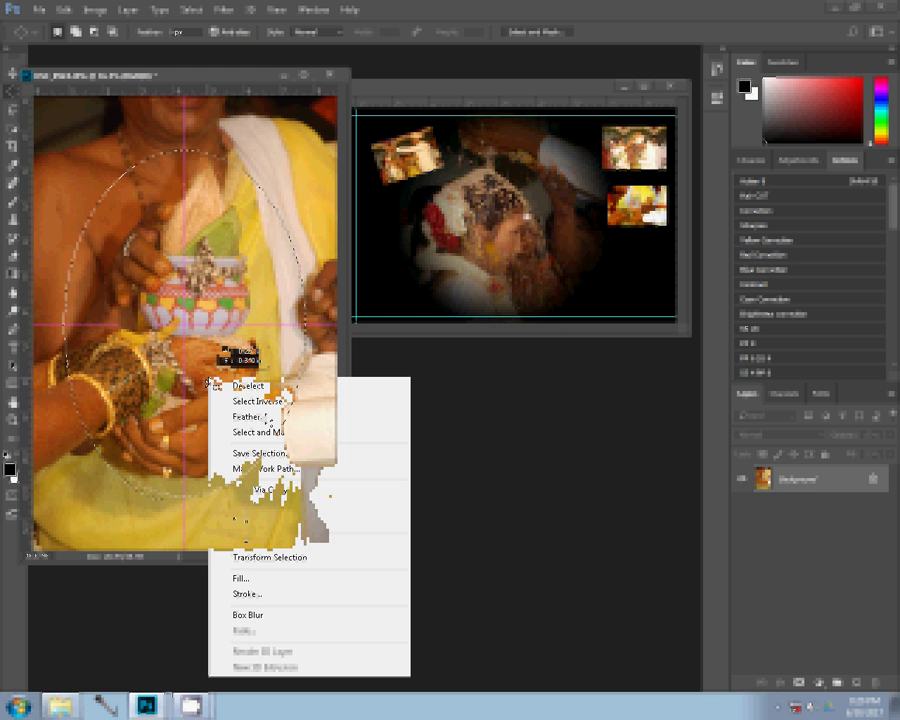
{"action": "left_click", "coordinate": [266, 419]}
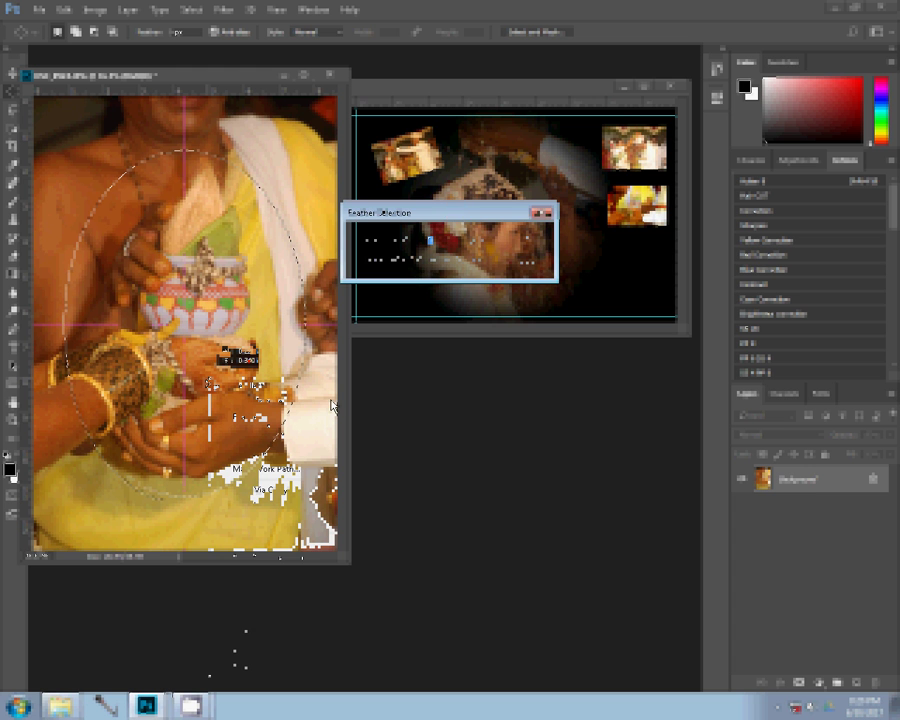
{"action": "key", "text": "Return"}
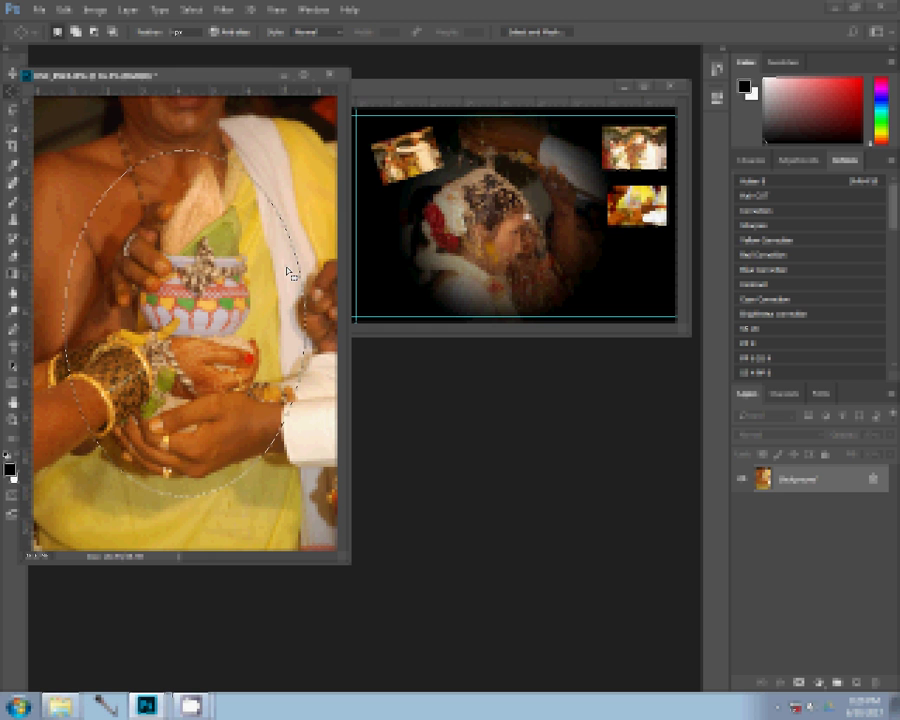
{"action": "key", "text": "ctrl+w"}
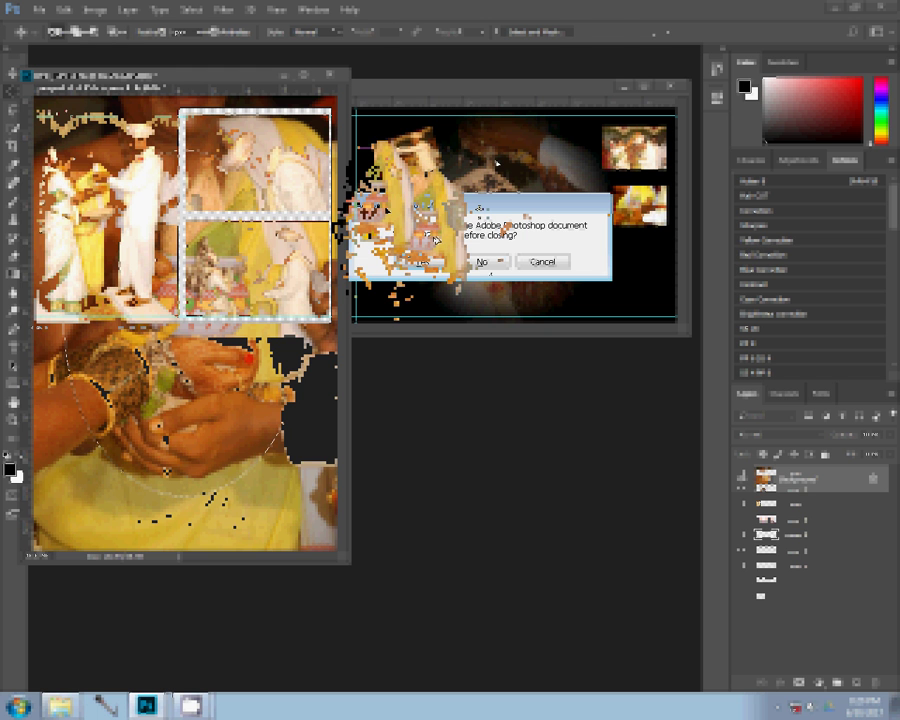
Close DSC_0924 without saving, then shrink the feathered oval onto the dark page's left side.
{"action": "left_click", "coordinate": [482, 262]}
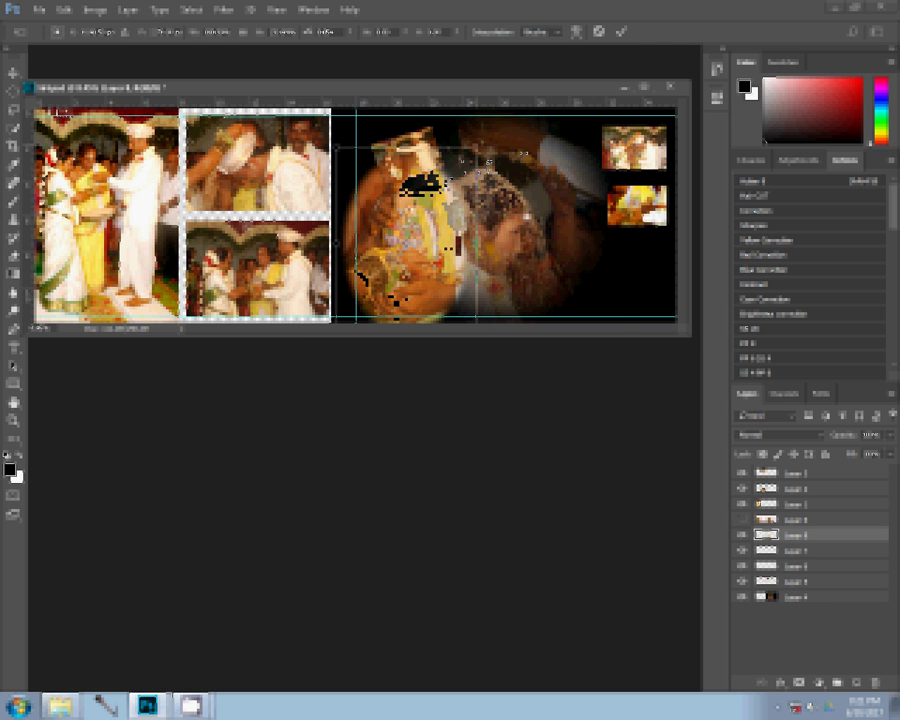
{"action": "key", "text": "Return"}
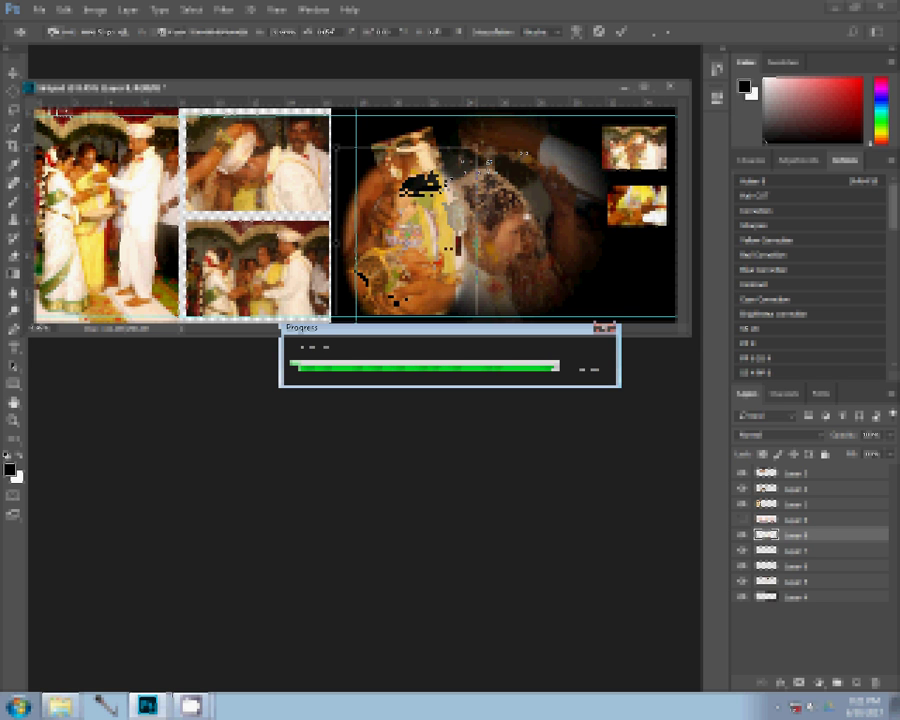
{"action": "left_click_drag", "start_coordinate": [397, 247], "coordinate": [398, 256]}
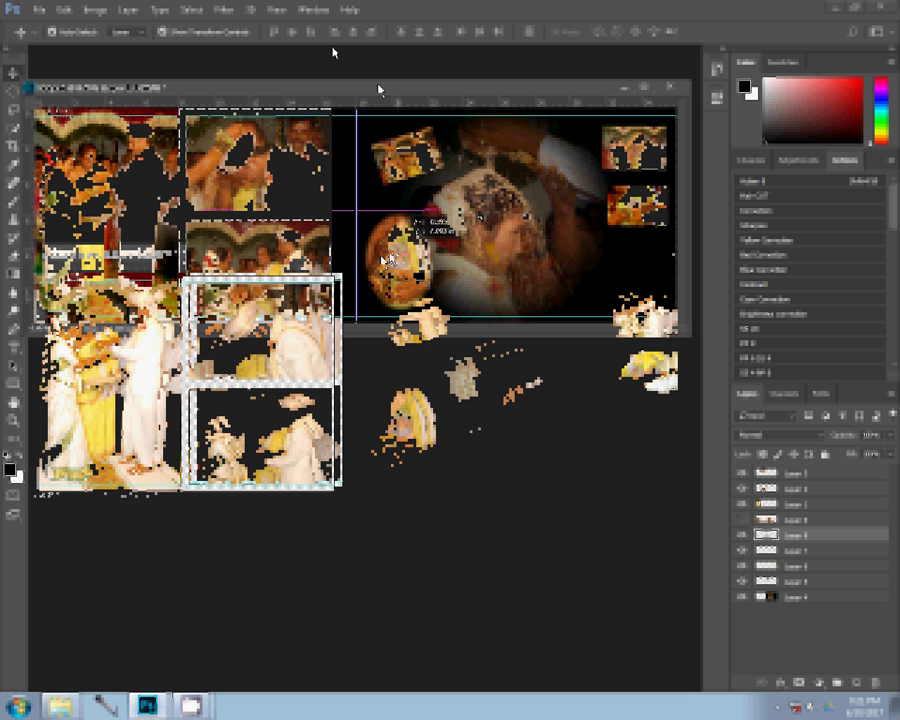
{"action": "key", "text": "ctrl+o"}
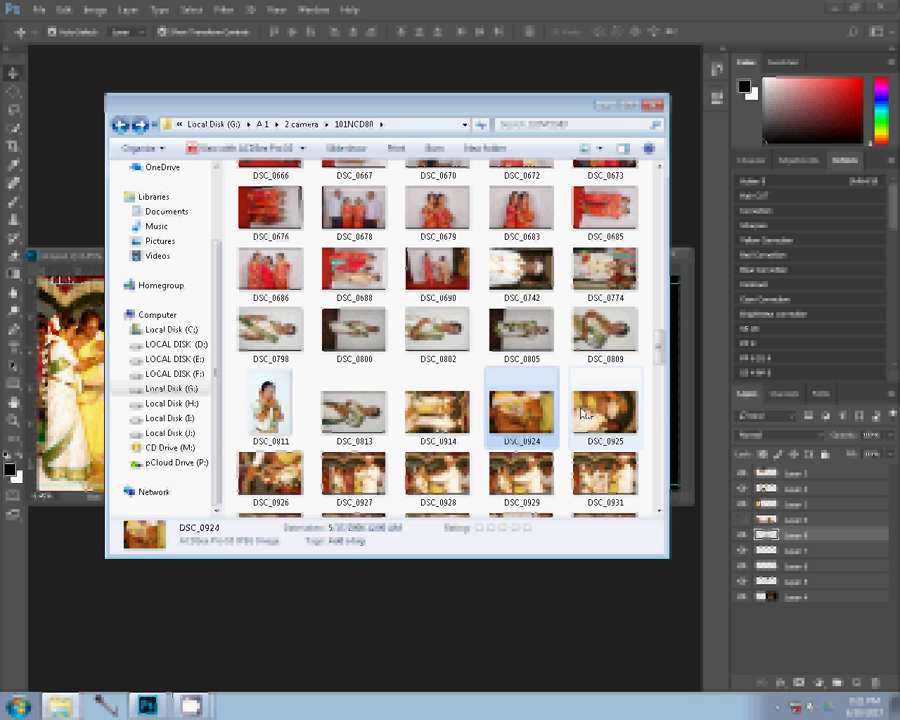
Drag the DSC_0925 thumbnail from Explorer into Photoshop to open it as a new document.
{"action": "left_click_drag", "start_coordinate": [583, 413], "coordinate": [655, 618]}
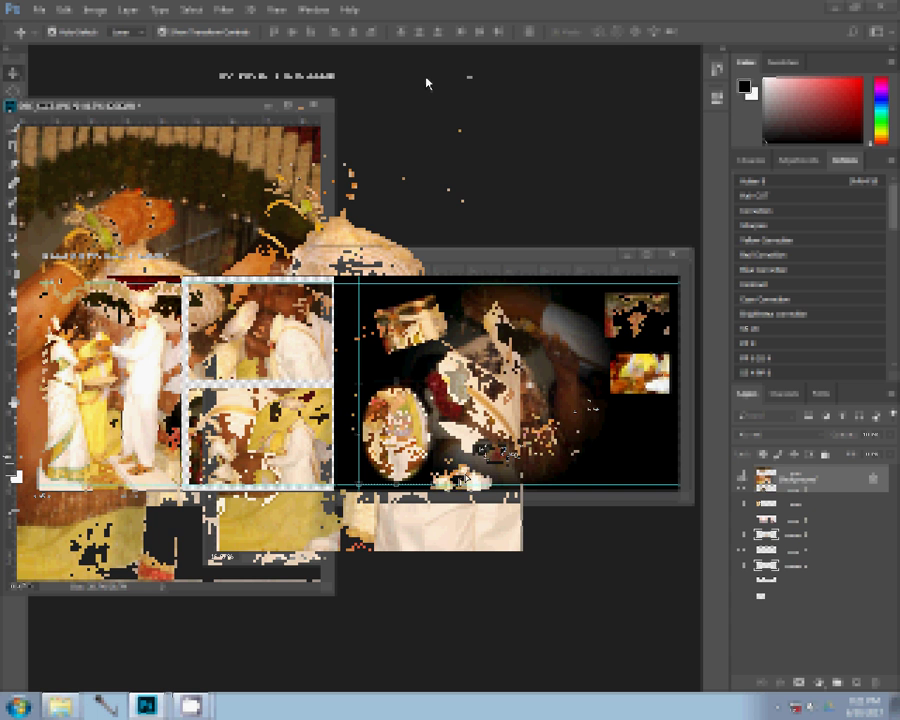
Move the small tilted photo to the dark page's lower right and resize DSC_0925 via Image Size.
{"action": "left_click_drag", "start_coordinate": [426, 83], "coordinate": [388, 358]}
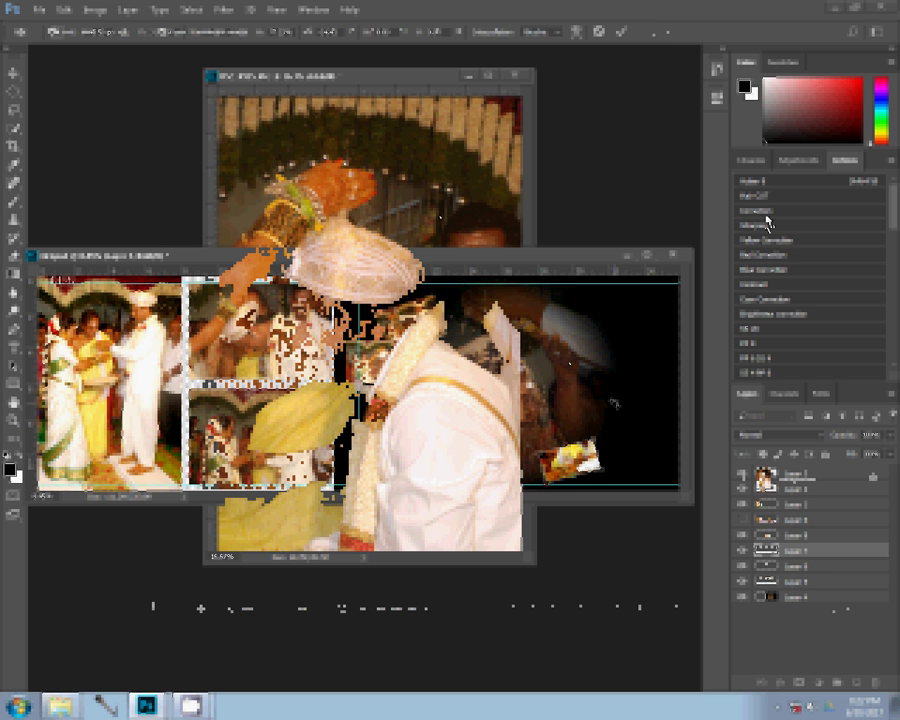
{"action": "left_click", "coordinate": [358, 291]}
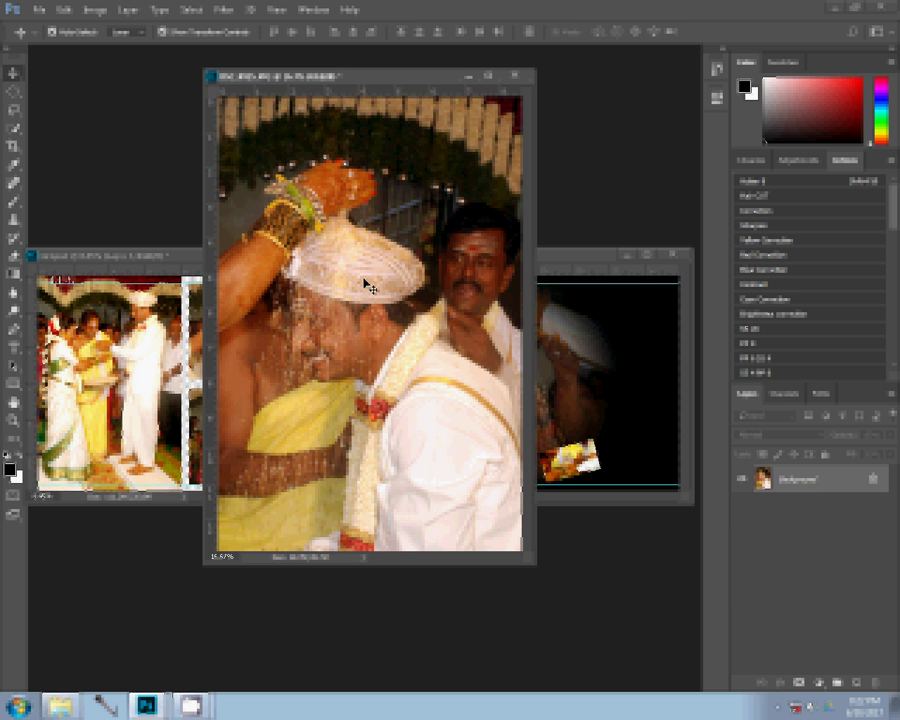
{"action": "key", "text": "ctrl+alt+i"}
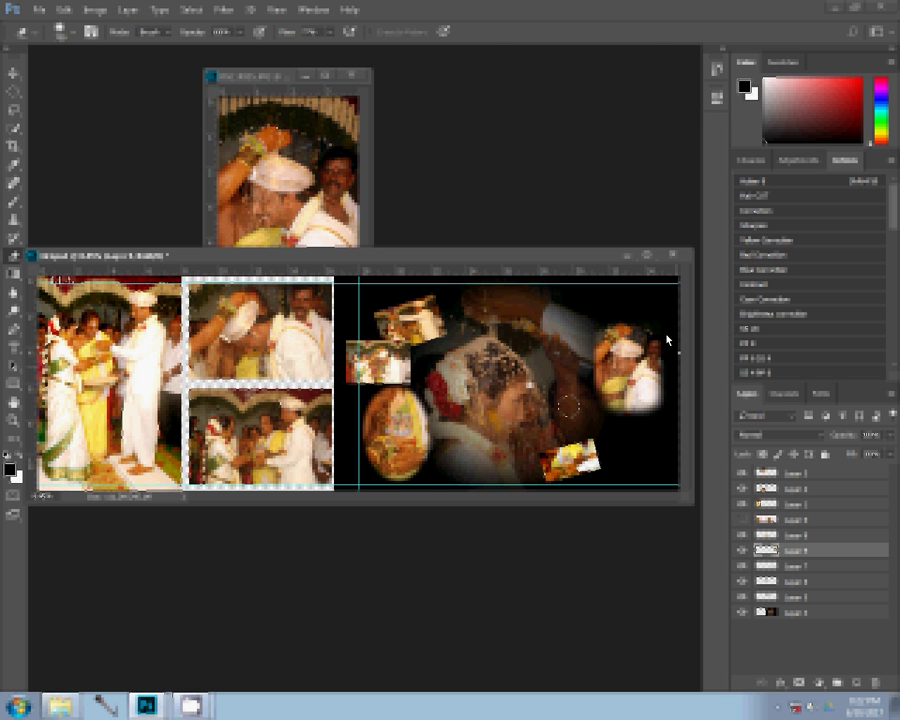
{"action": "key", "text": "ctrl+z"}
{"action": "key", "text": "shift+e"}
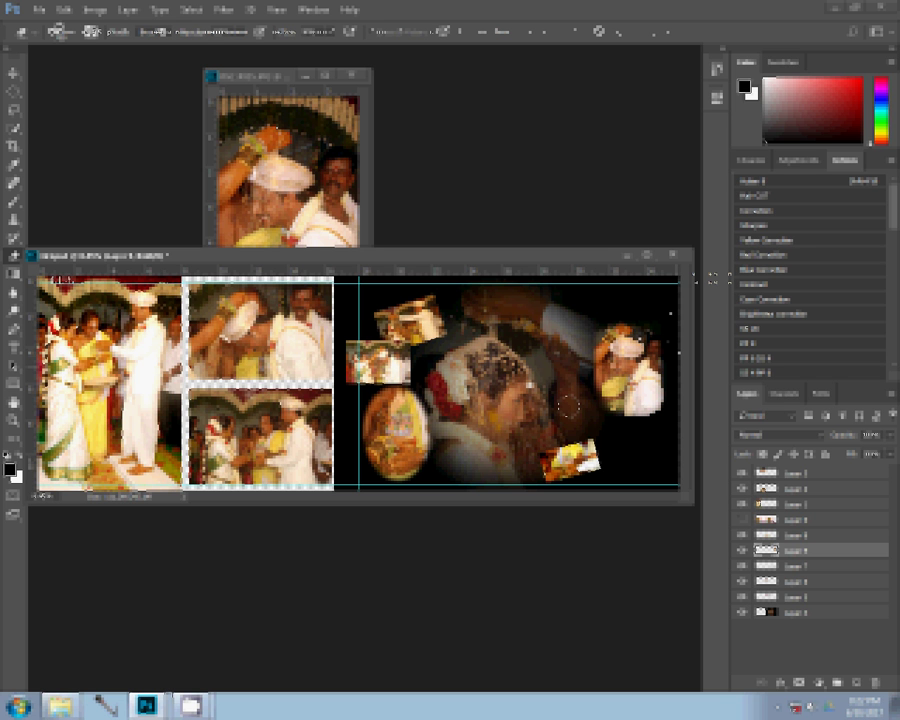
Nudge the upper-right oval up and drag the feathered DSC_0925 oval into the album.
{"action": "key", "text": "v"}
{"action": "left_click_drag", "start_coordinate": [634, 352], "coordinate": [634, 334]}
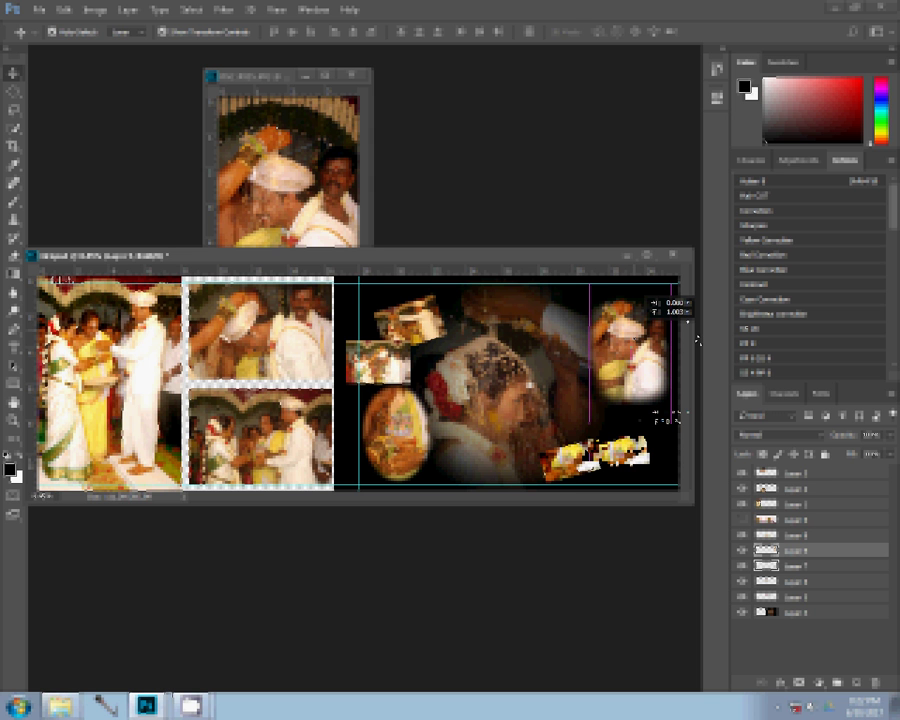
{"action": "left_click_drag", "start_coordinate": [280, 195], "coordinate": [243, 315]}
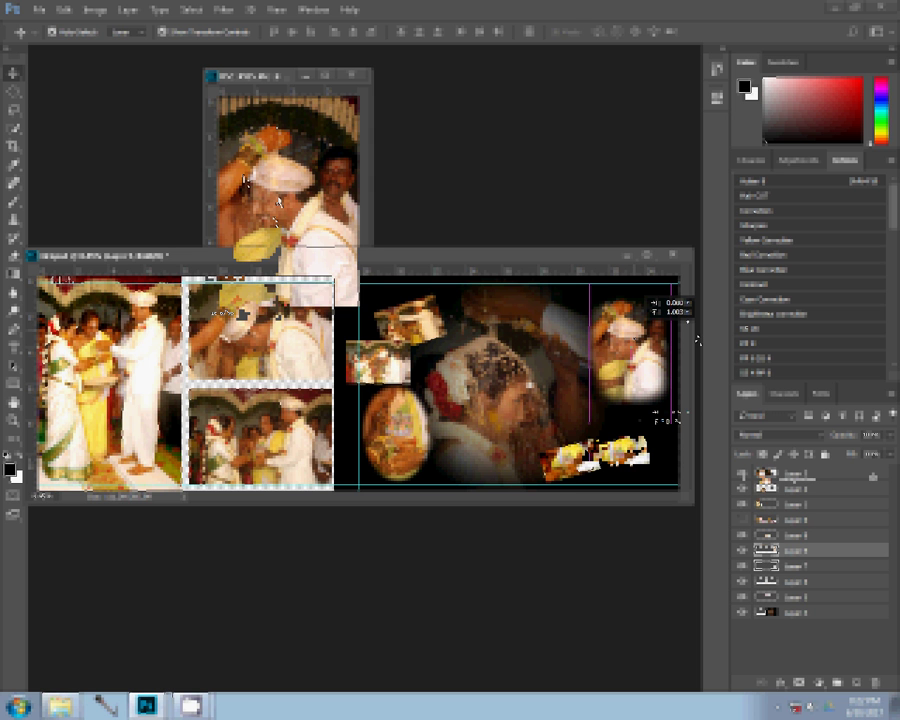
Close the DSC_0925 document, answering the save-changes prompt.
{"action": "left_click", "coordinate": [250, 75]}
{"action": "left_click", "coordinate": [351, 75]}
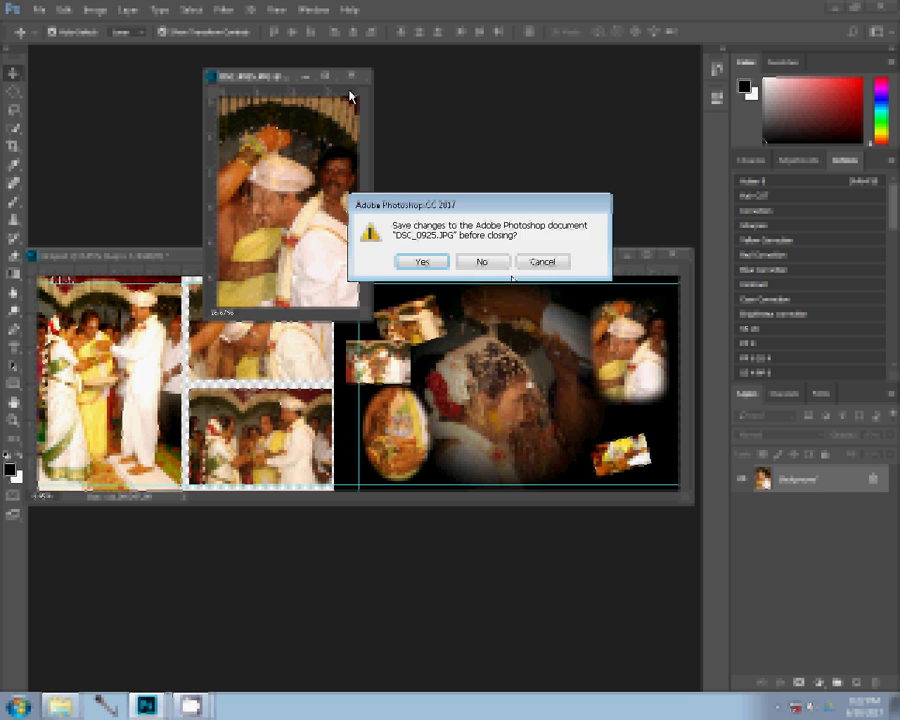
{"action": "left_click", "coordinate": [441, 265]}
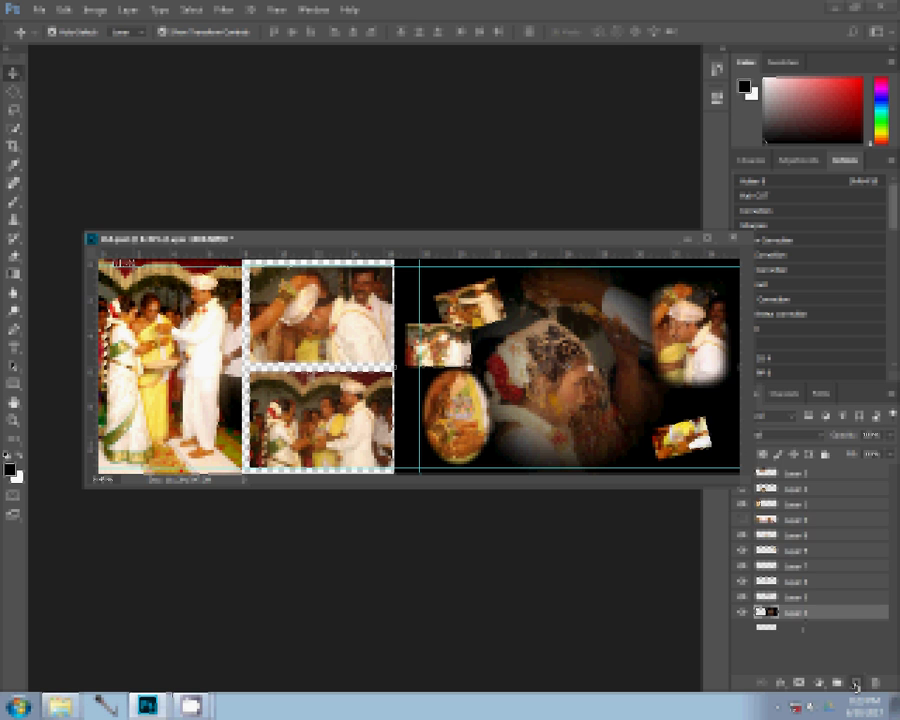
Add a purple Pattern Fill layer framing the left-page photos and position a photo on the right page.
{"action": "left_click", "coordinate": [855, 685]}
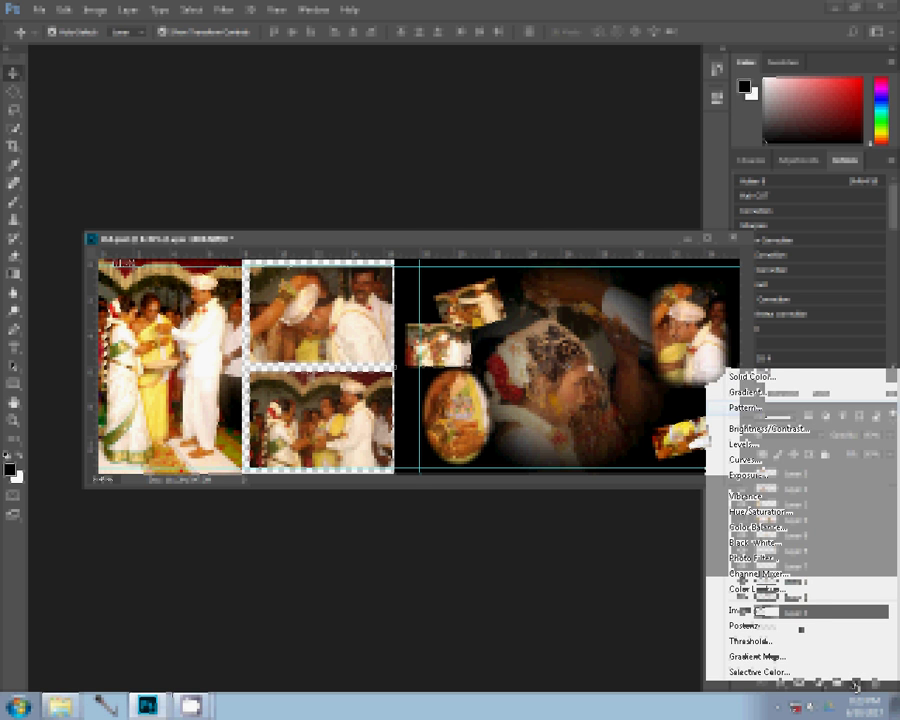
{"action": "left_click", "coordinate": [745, 407]}
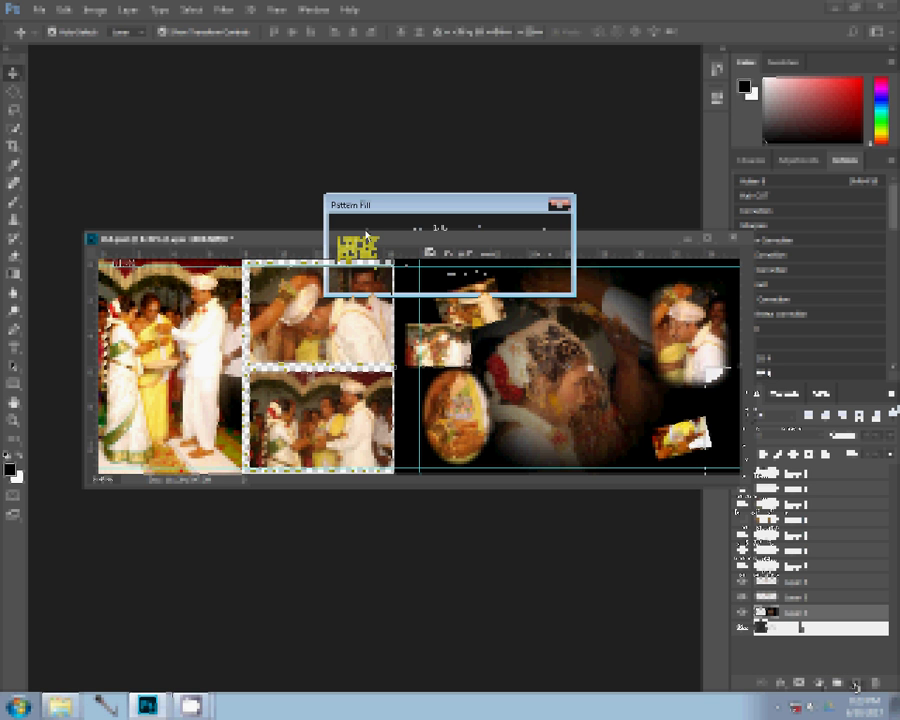
{"action": "left_click", "coordinate": [367, 238]}
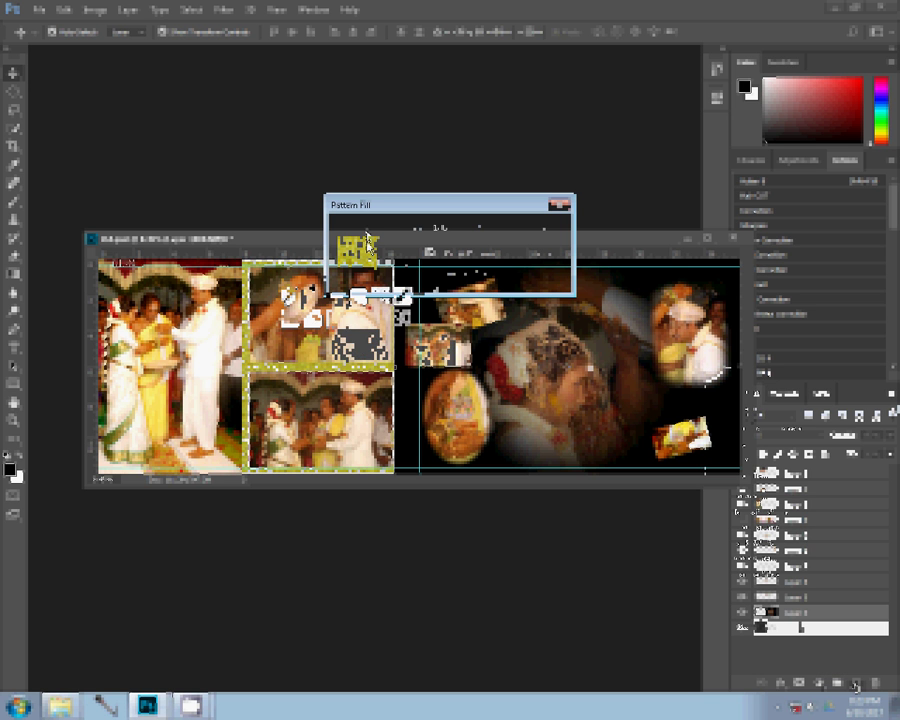
{"action": "left_click", "coordinate": [403, 295]}
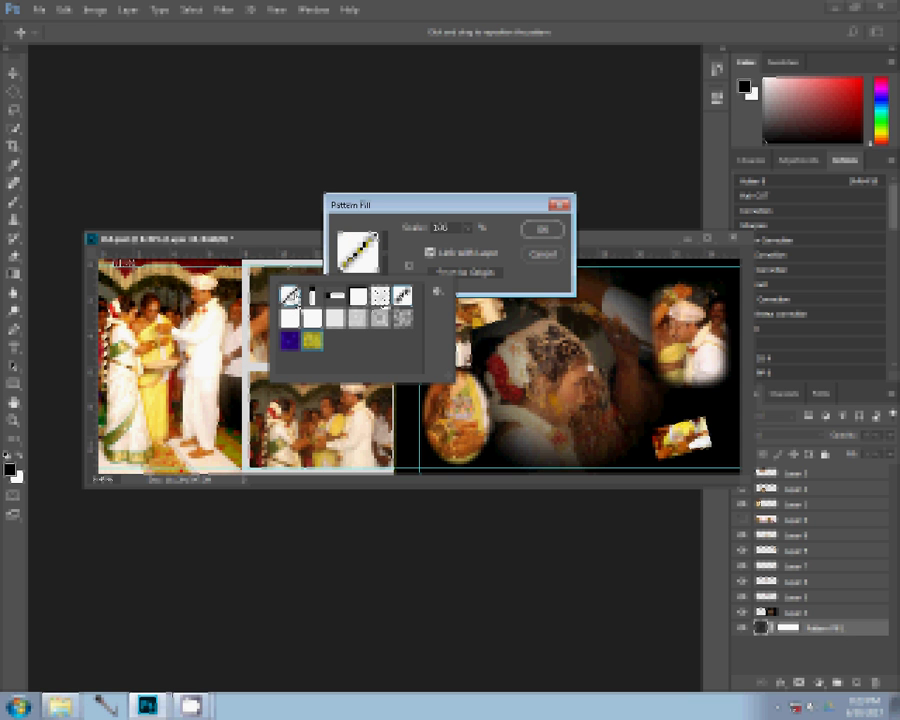
{"action": "left_click", "coordinate": [292, 341]}
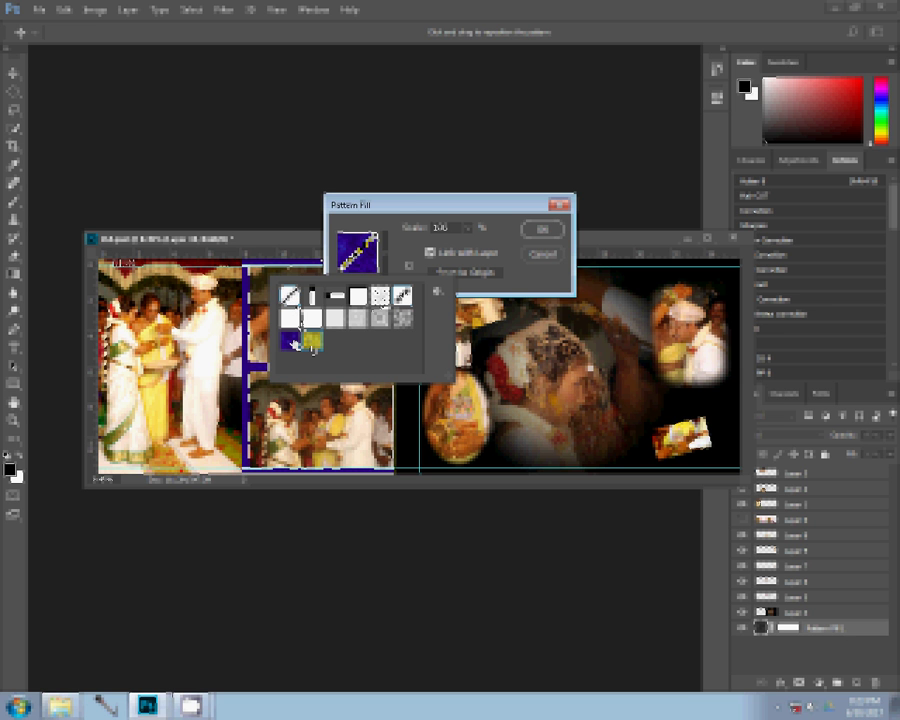
{"action": "left_click", "coordinate": [541, 230]}
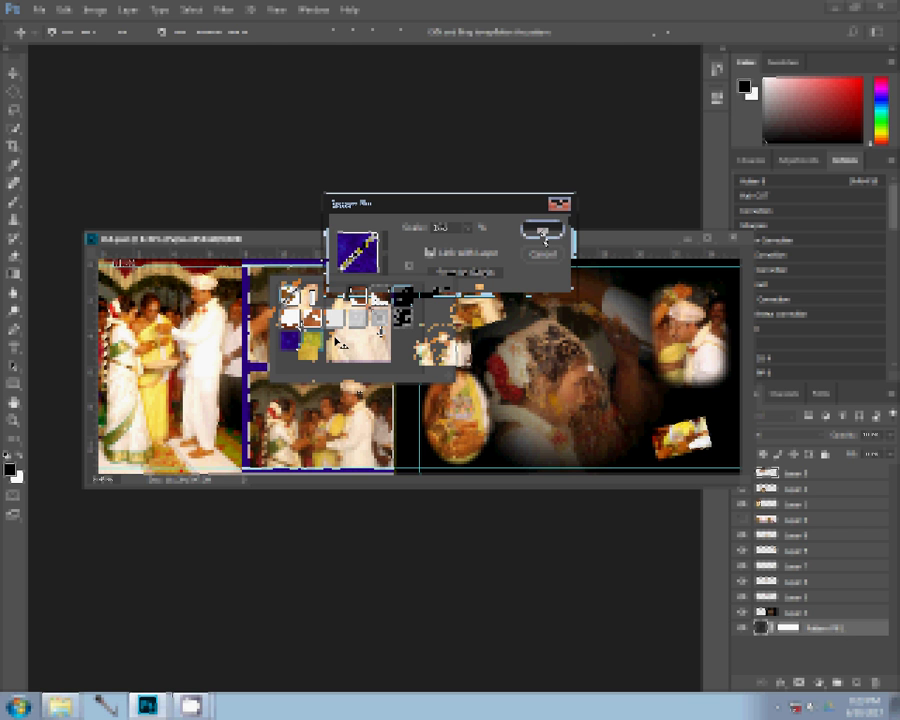
{"action": "left_click", "coordinate": [541, 231]}
{"action": "left_click_drag", "start_coordinate": [340, 345], "coordinate": [372, 292]}
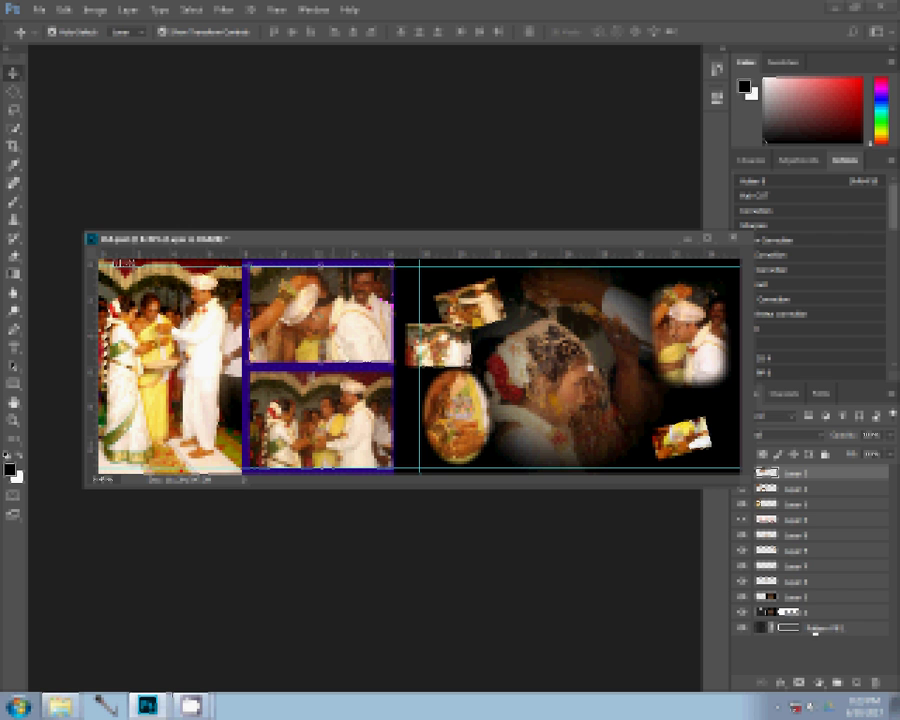
Add a Stroke layer effect with a blue-red-yellow gradient fill to one photo layer.
{"action": "left_click", "coordinate": [784, 682]}
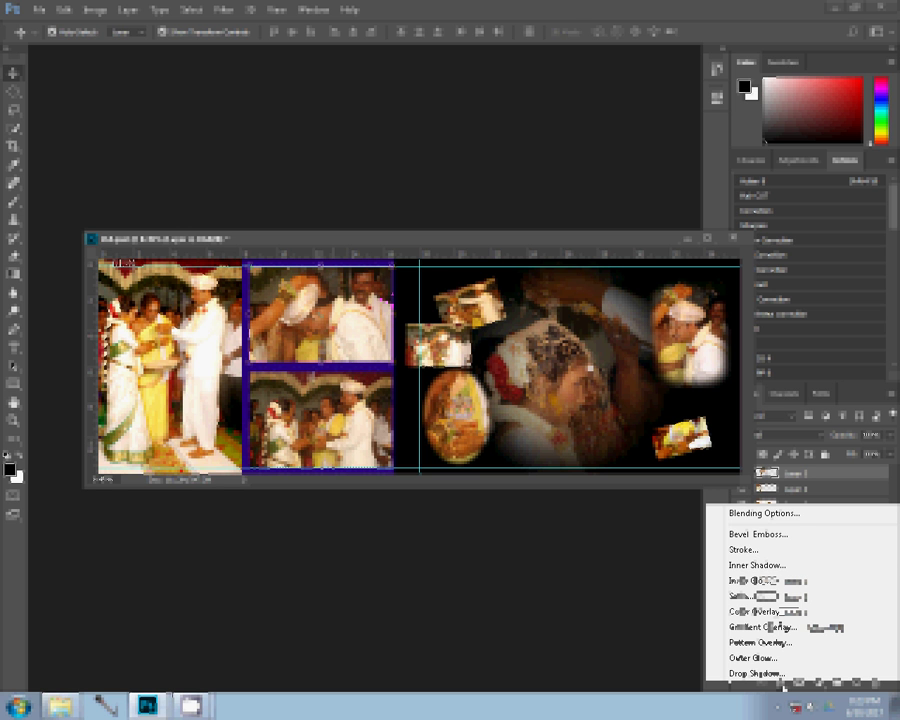
{"action": "left_click", "coordinate": [751, 551]}
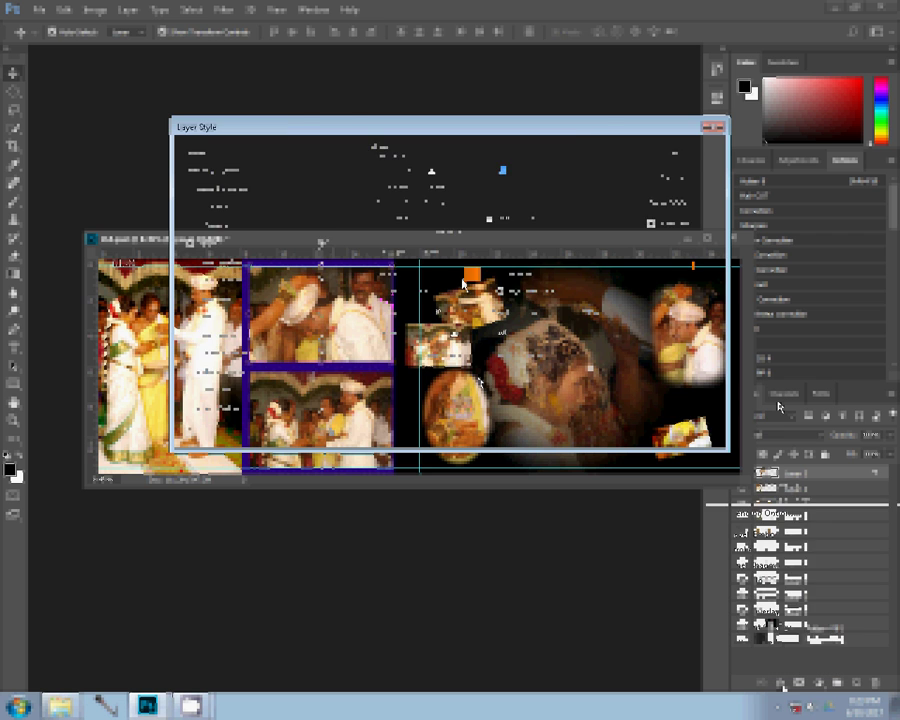
{"action": "left_click", "coordinate": [335, 283]}
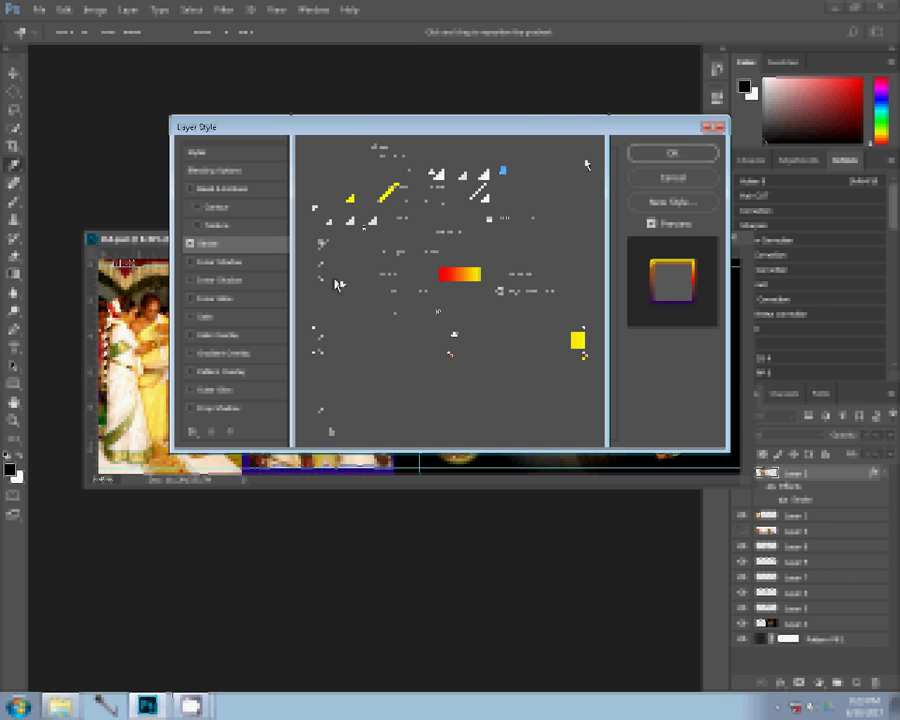
{"action": "left_click", "coordinate": [674, 154]}
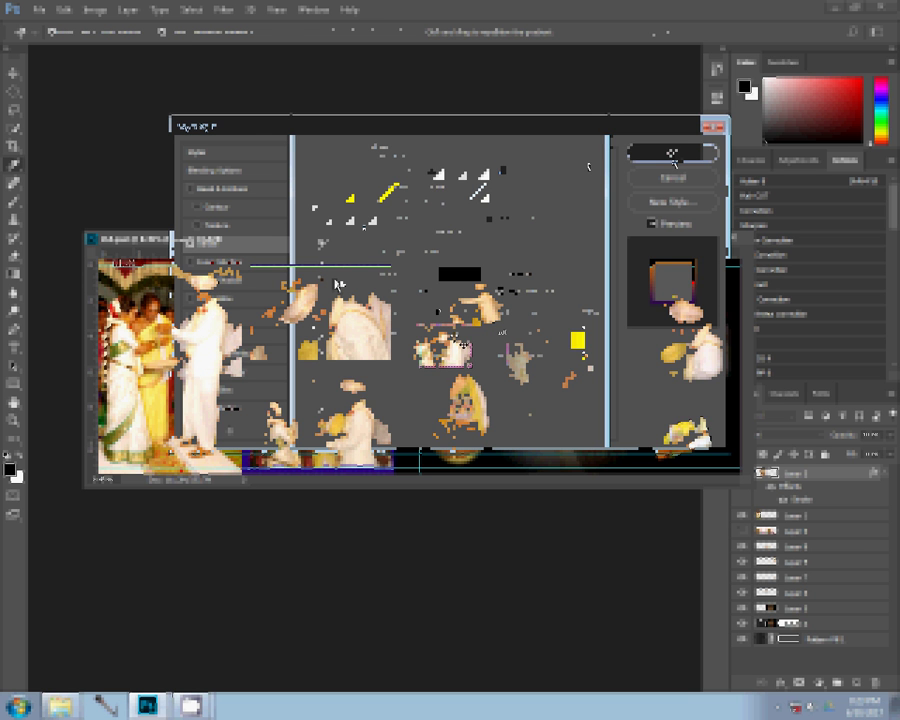
{"action": "left_click", "coordinate": [780, 683]}
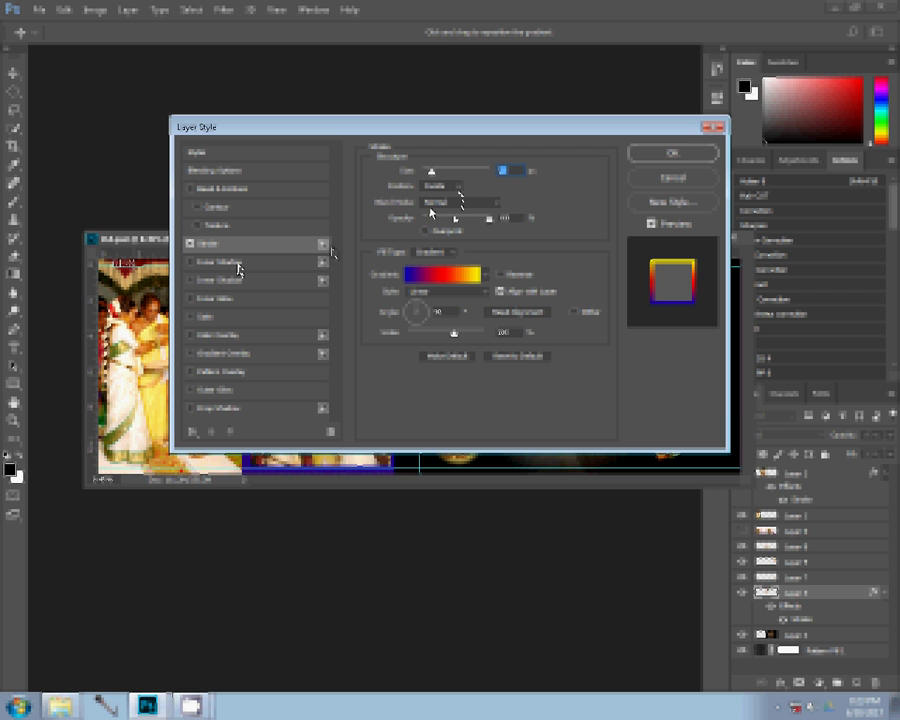
Set the stroke to Inside position with a light solid colour fill and adjusted size.
{"action": "left_click", "coordinate": [447, 188]}
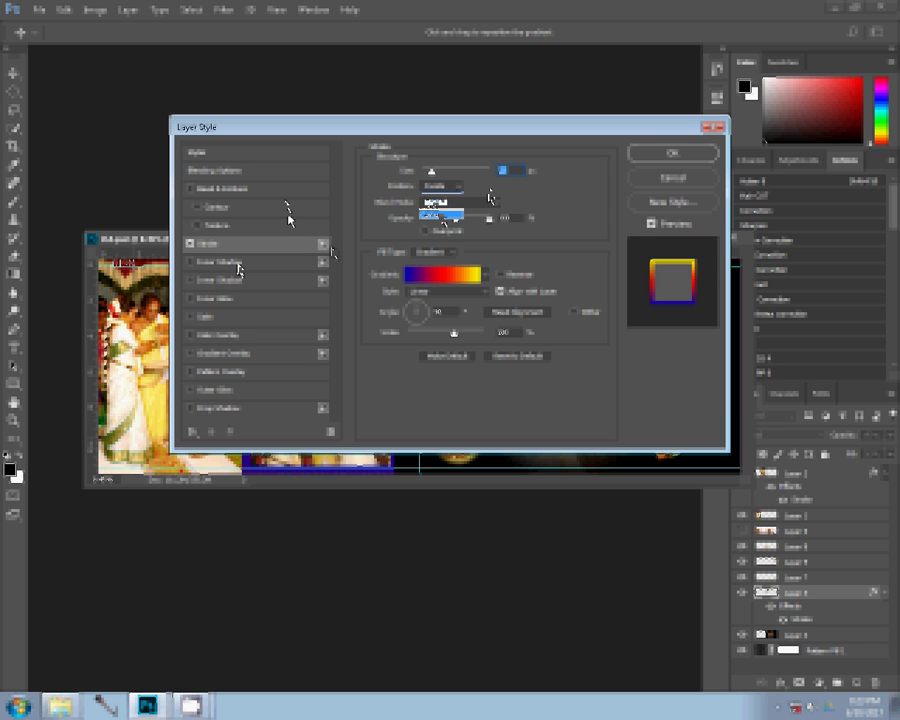
{"action": "left_click", "coordinate": [330, 186]}
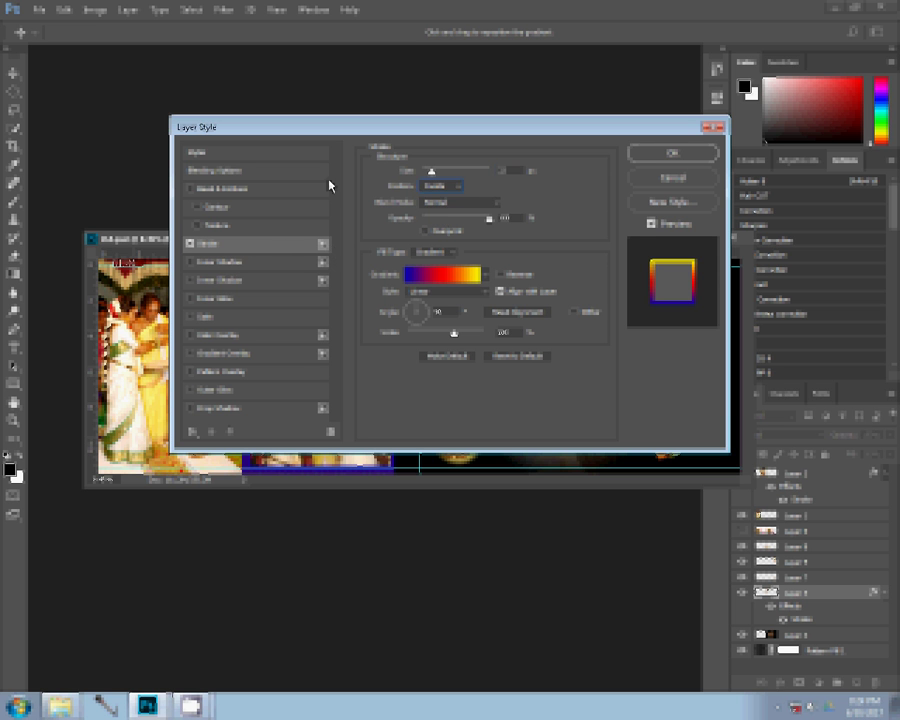
{"action": "left_click", "coordinate": [452, 253]}
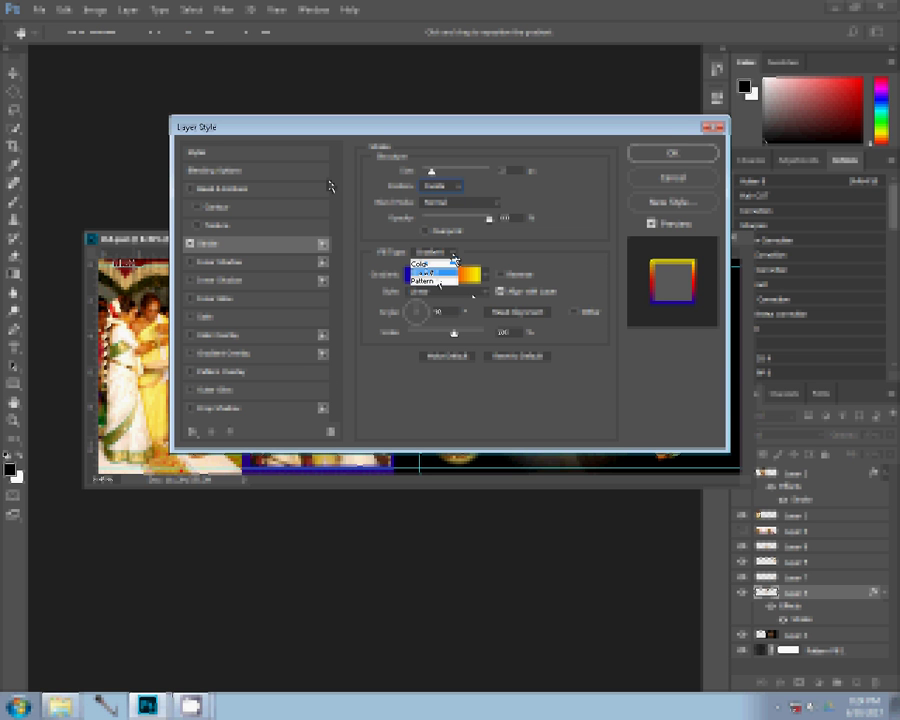
{"action": "left_click", "coordinate": [420, 263]}
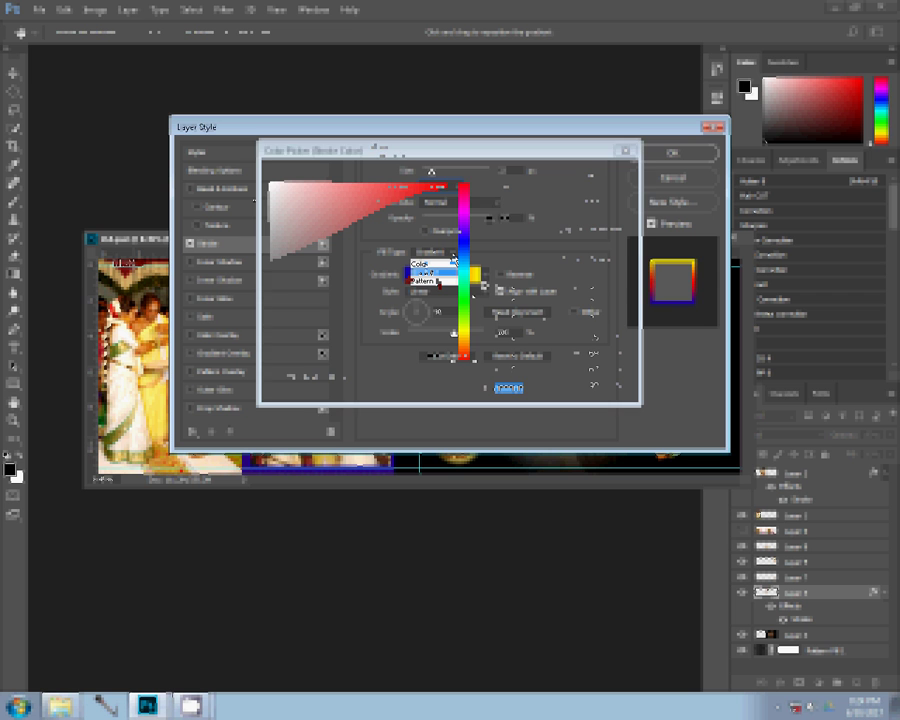
{"action": "left_click", "coordinate": [615, 178]}
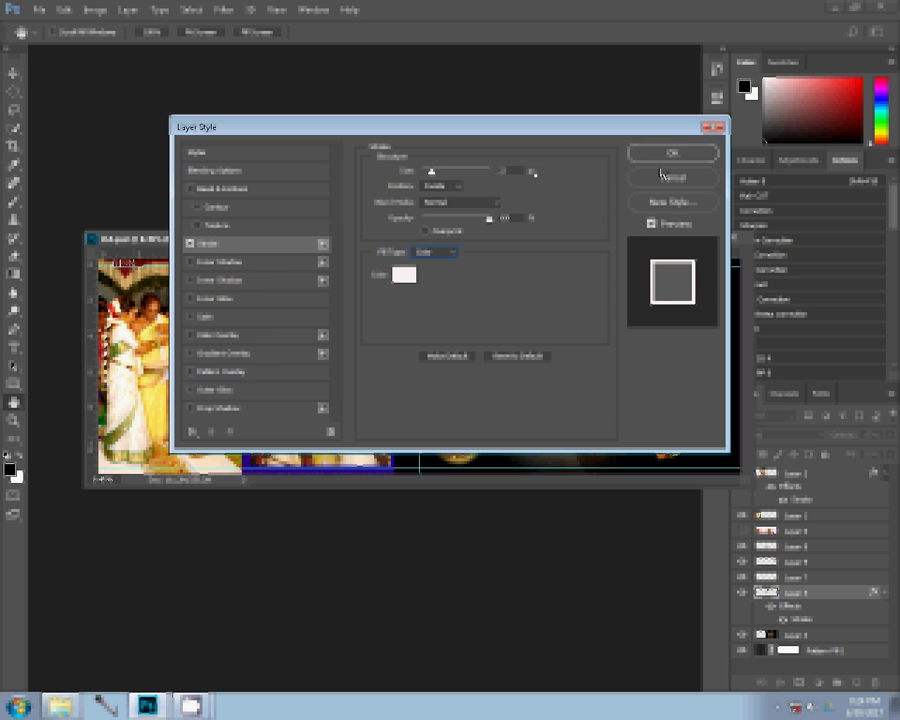
{"action": "double_click", "coordinate": [505, 170]}
{"action": "key", "text": "Return"}
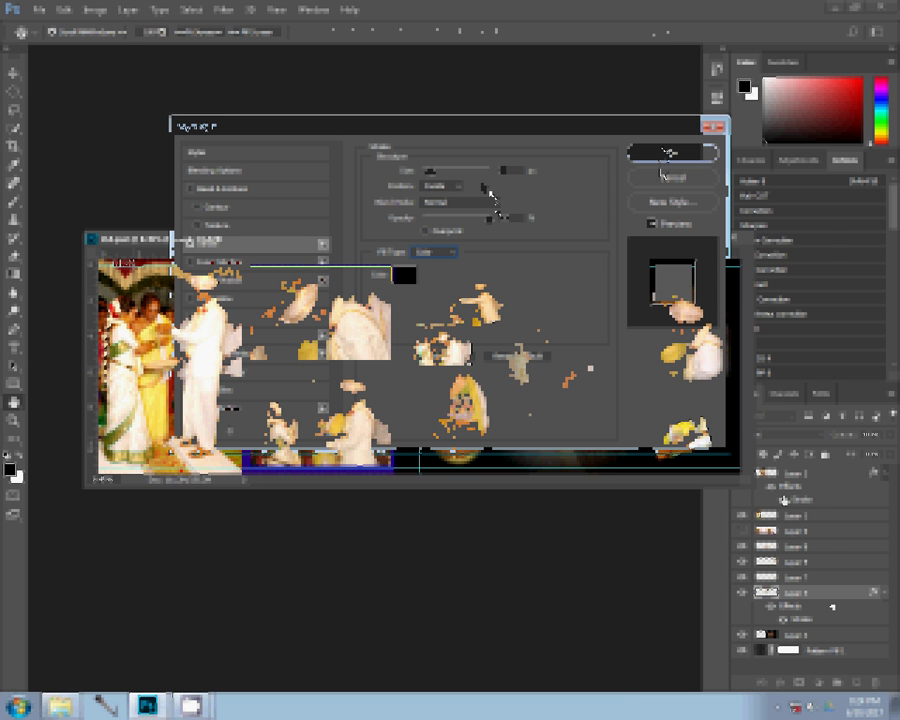
Copy the stroke layer style and paste it onto two other photo layers.
{"action": "right_click", "coordinate": [831, 607]}
{"action": "left_click", "coordinate": [680, 362]}
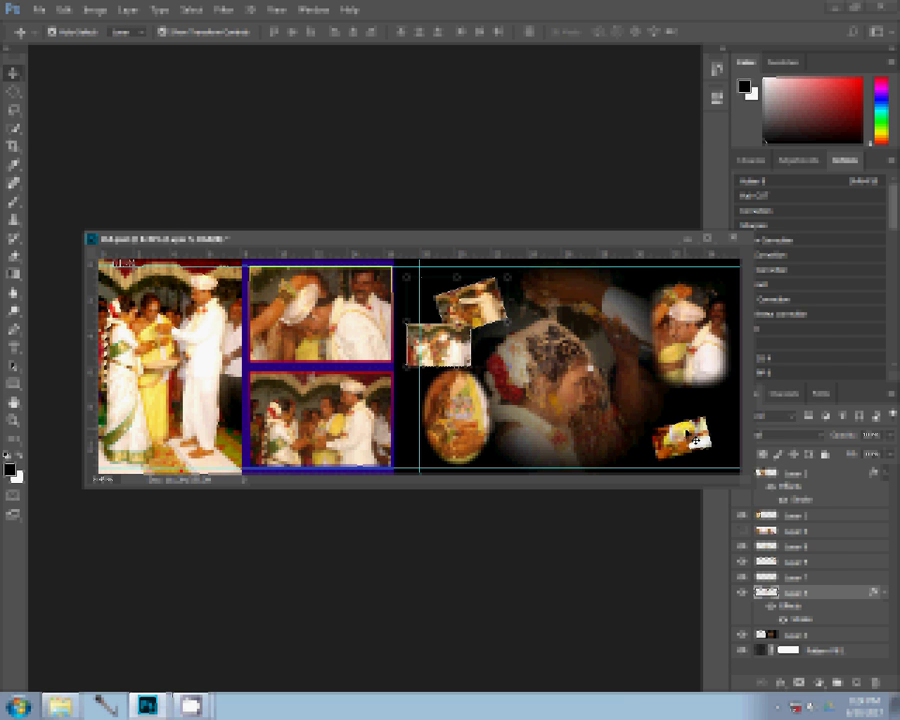
{"action": "right_click", "coordinate": [830, 591]}
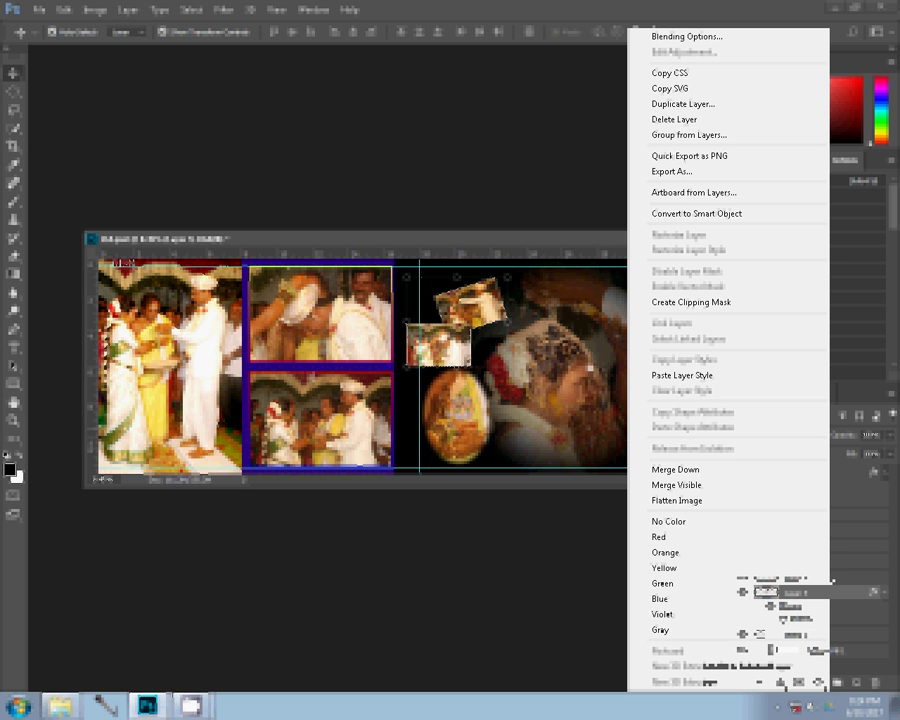
{"action": "left_click", "coordinate": [684, 375]}
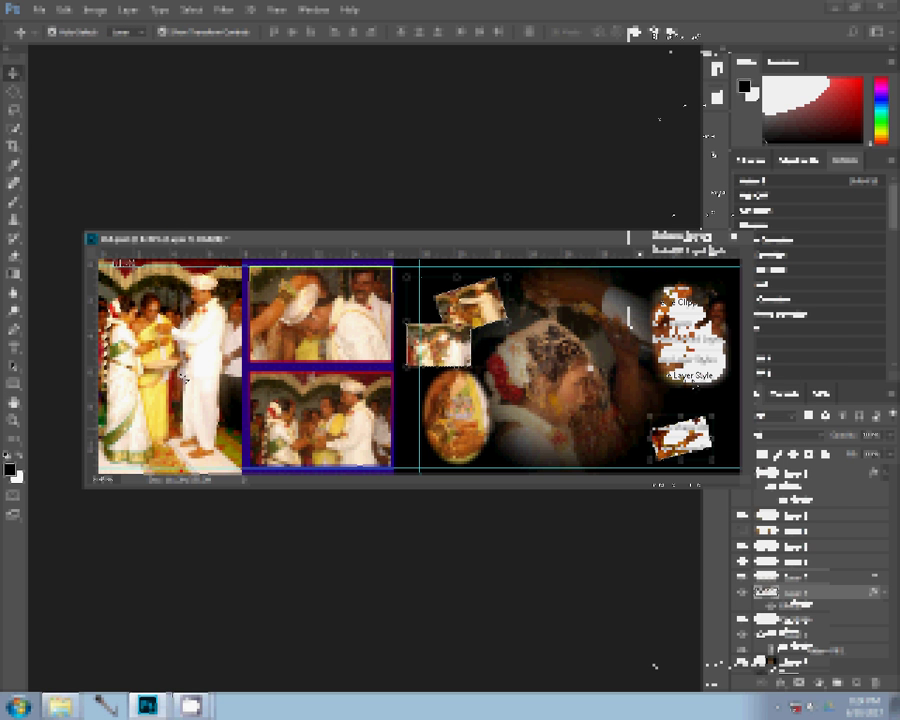
{"action": "right_click", "coordinate": [858, 521]}
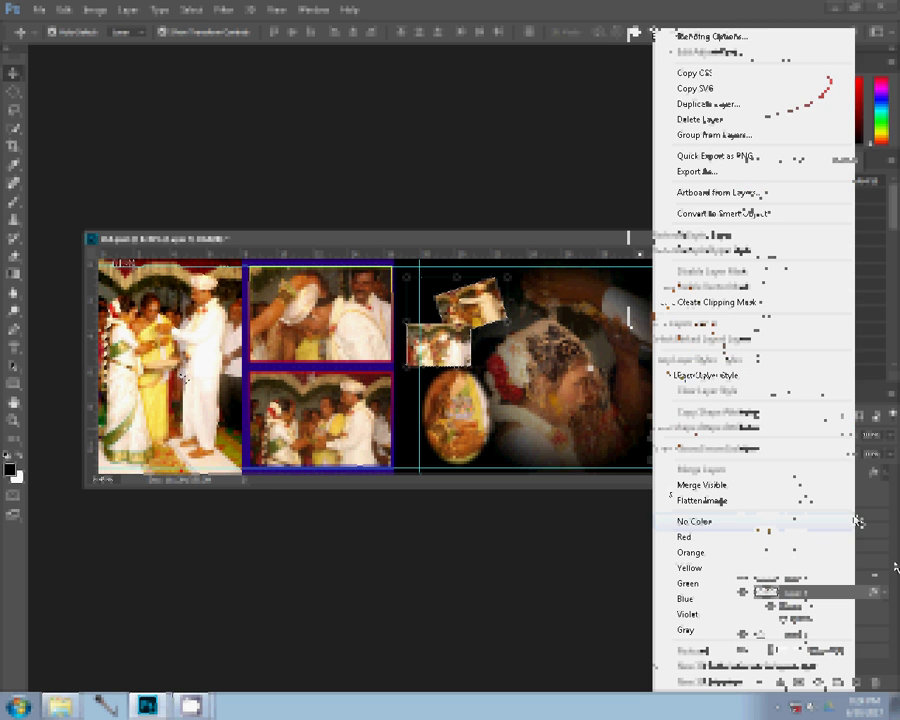
{"action": "left_click", "coordinate": [700, 375]}
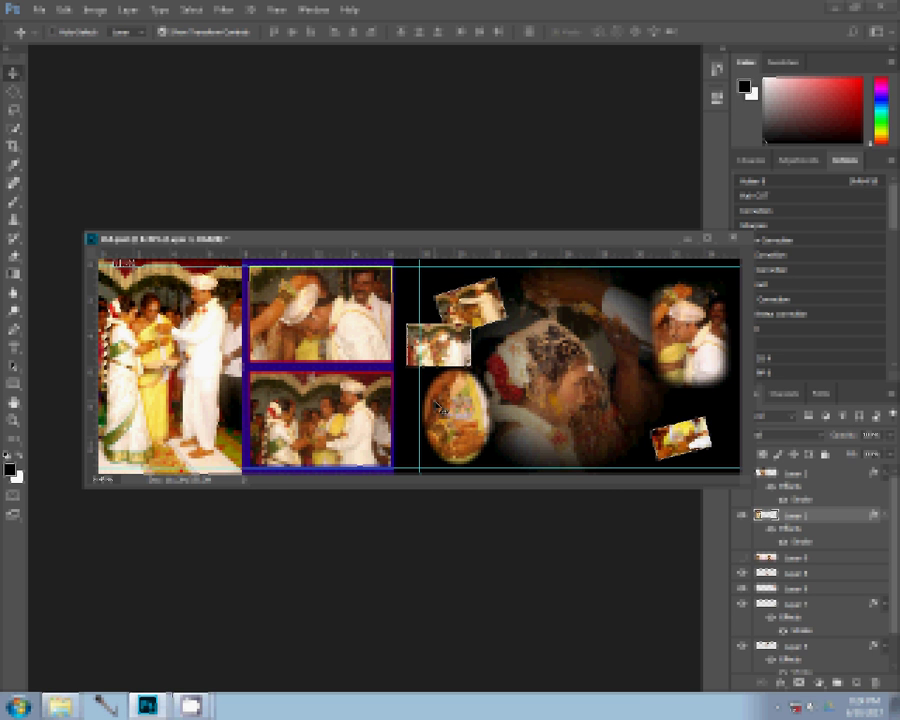
Save the album spread as Photoshop PSD file '165' in the k 1 folder.
{"action": "key", "text": "ctrl+shift+s"}
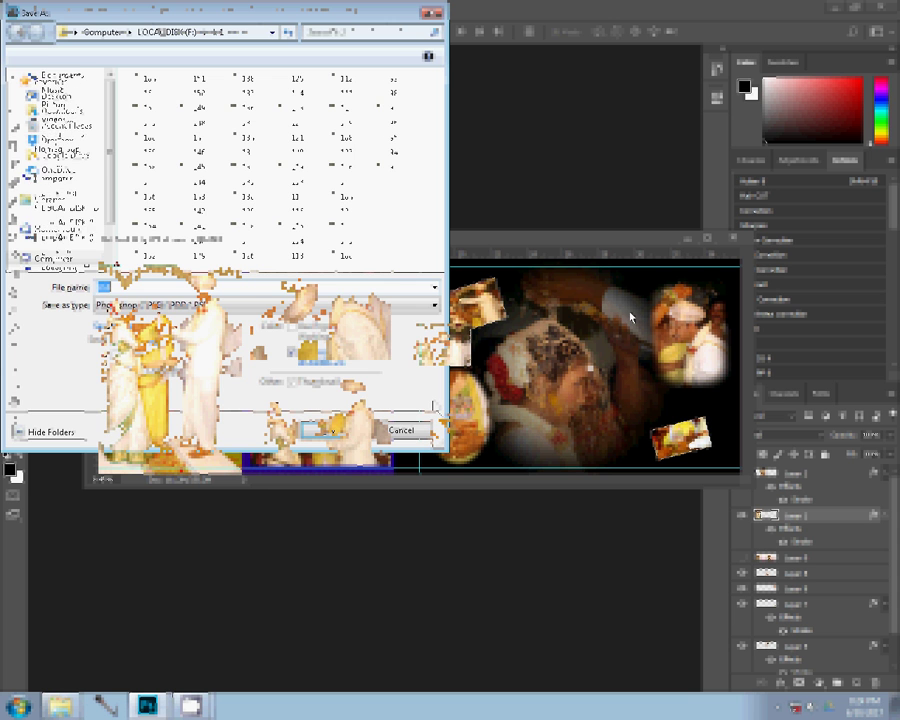
{"action": "type", "text": "165"}
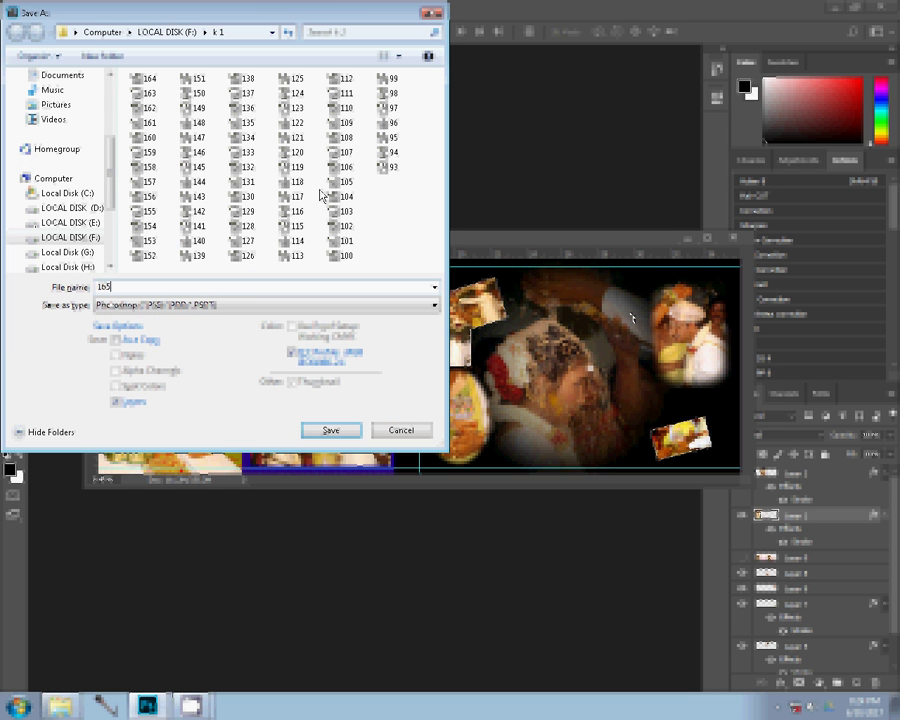
{"action": "left_click", "coordinate": [328, 432]}
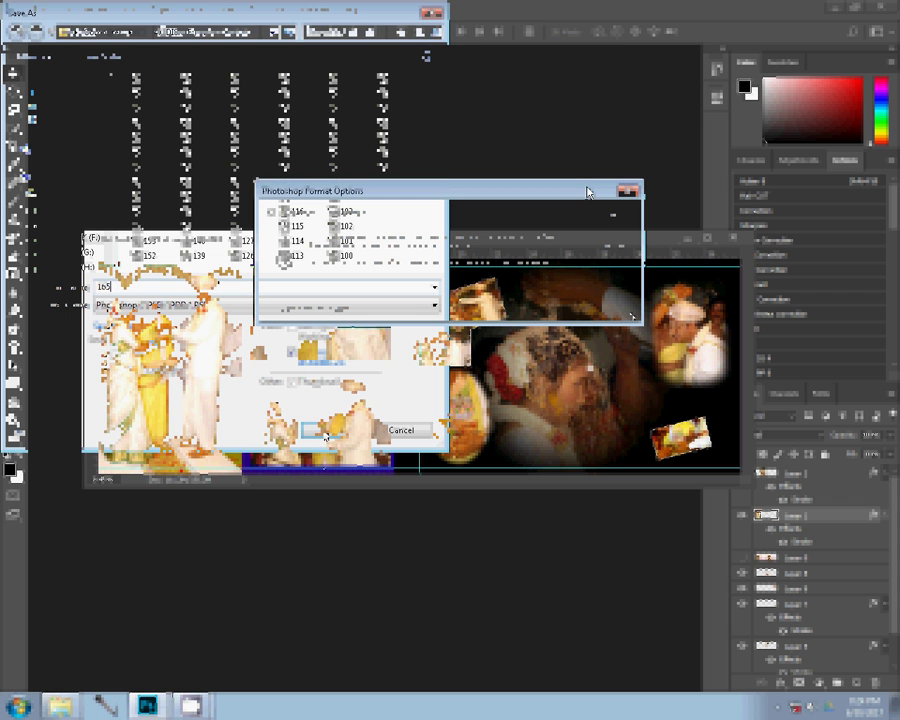
{"action": "key", "text": "Return"}
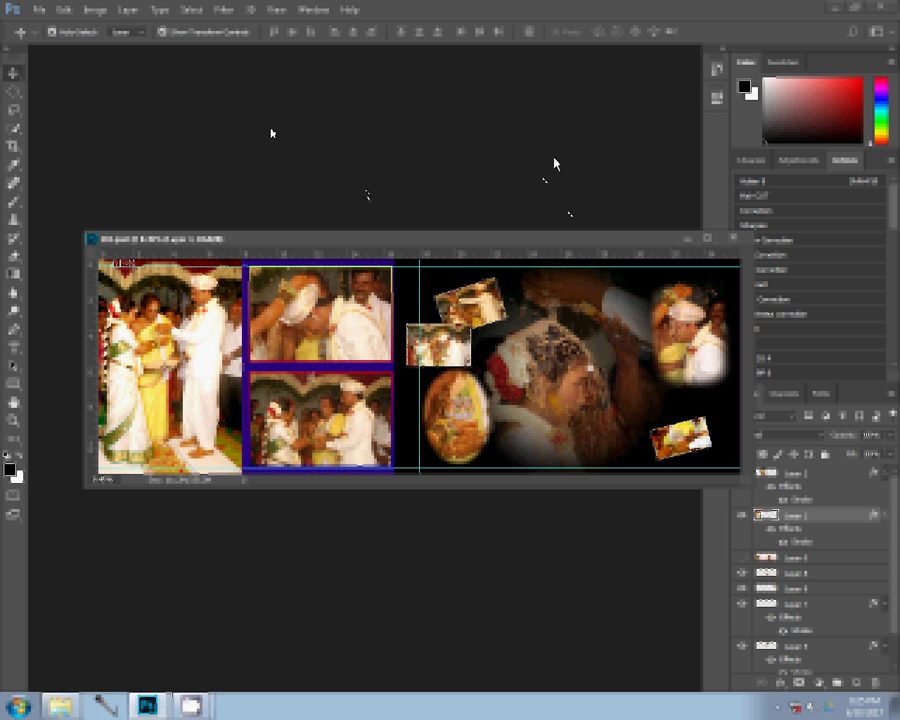
{"action": "key", "text": "ctrl+o"}
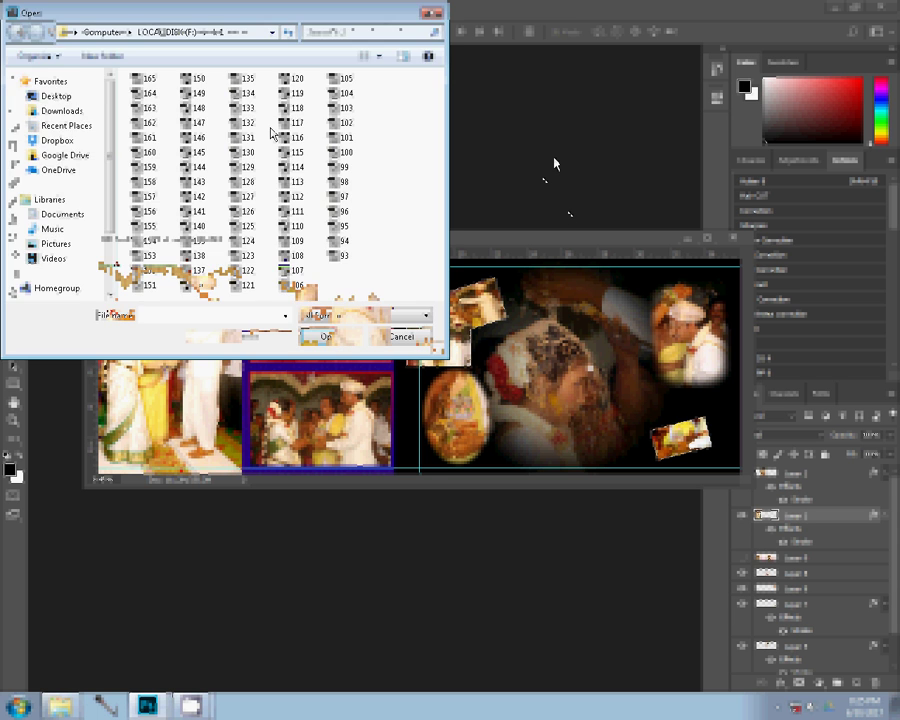
{"action": "left_click", "coordinate": [148, 82]}
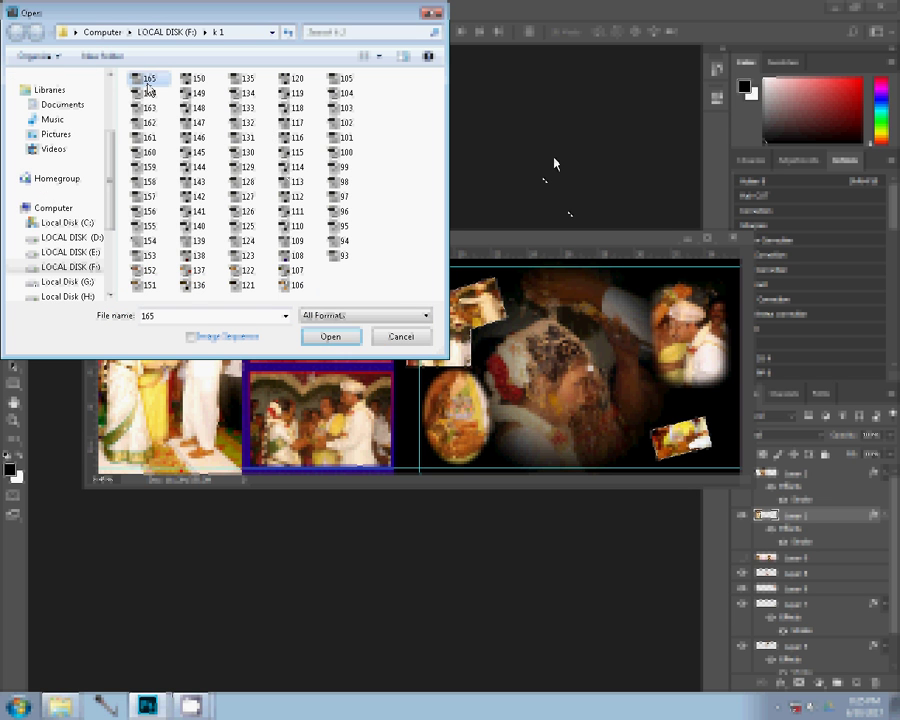
{"action": "left_click", "coordinate": [401, 337]}
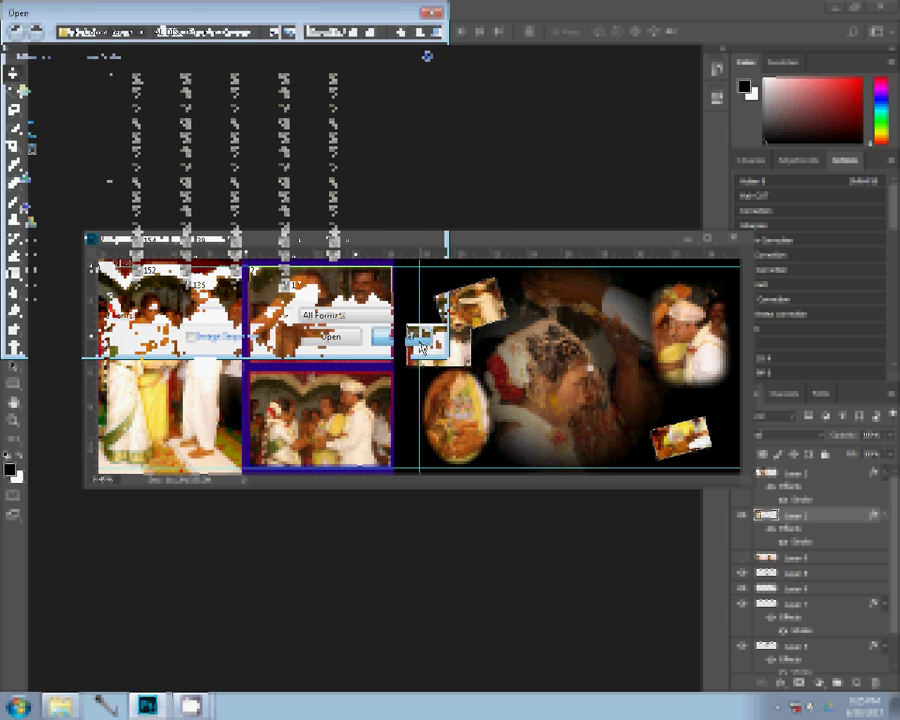